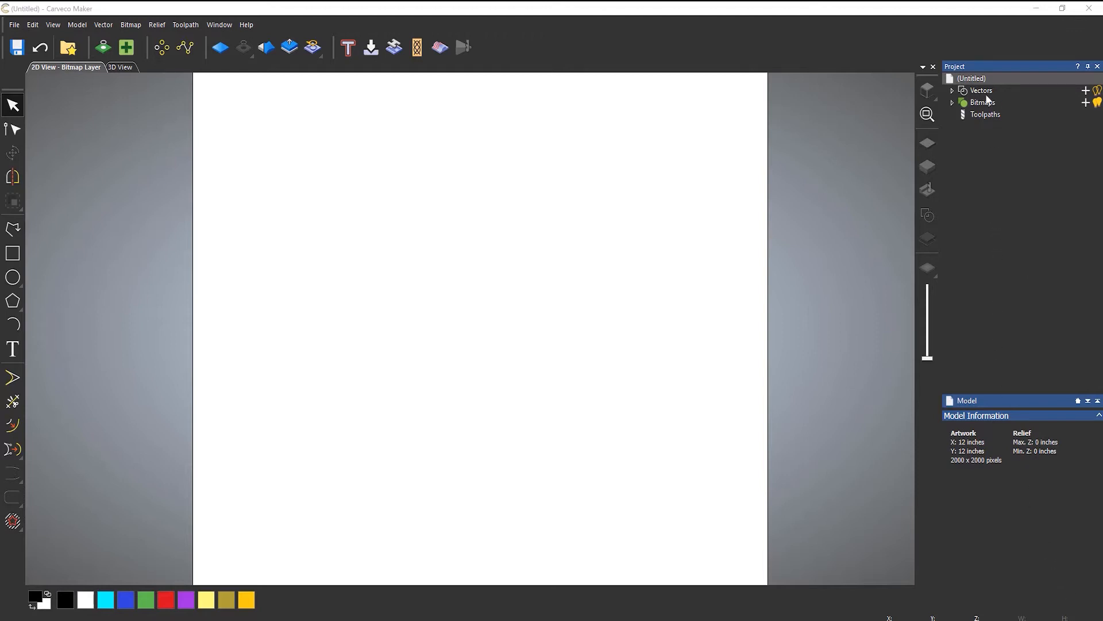
# Draw a rectangle about 6.38 by 5.48 inches near the middle of the artwork on the Default Layer vector layer
pyautogui.click(953, 91)
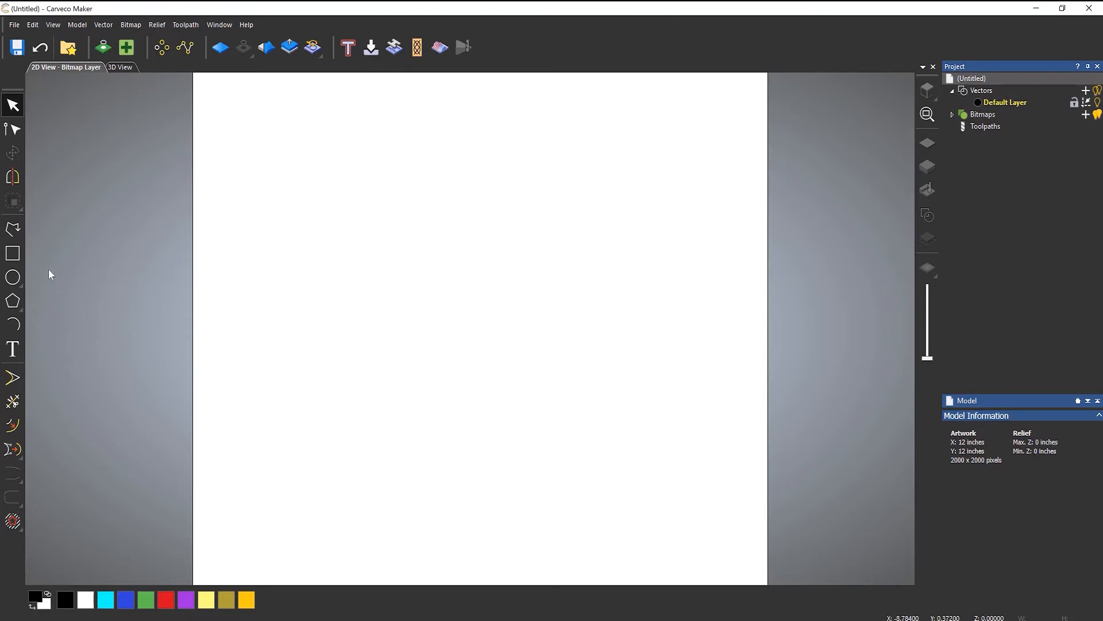
pyautogui.click(16, 253)
pyautogui.moveTo(337, 188); pyautogui.dragTo(643, 463)
pyautogui.click(719, 346)
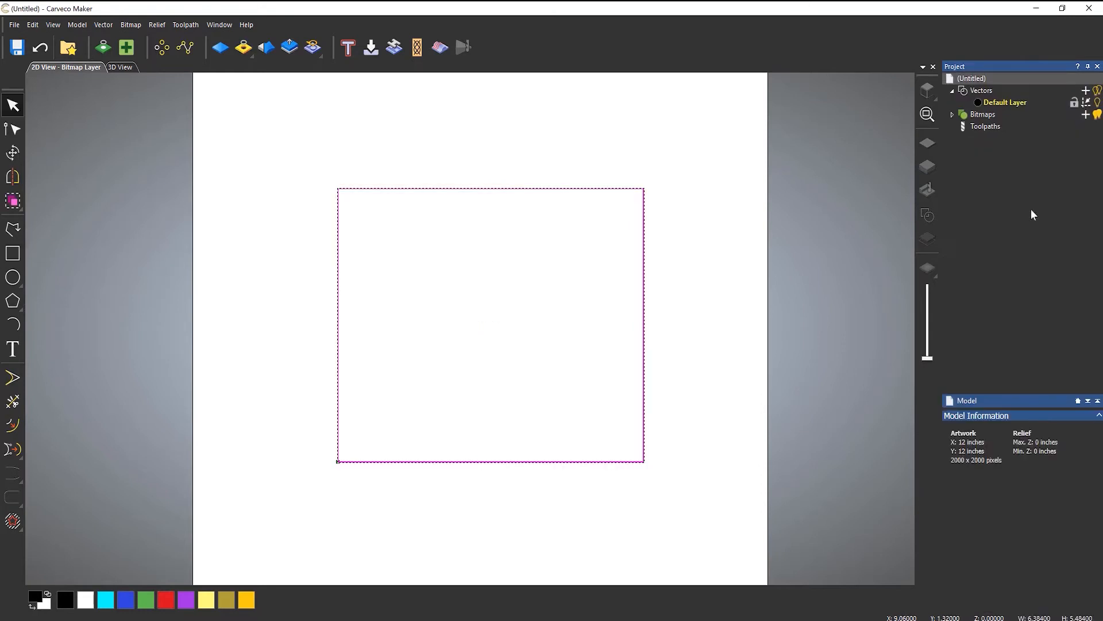
pyautogui.click(710, 298)
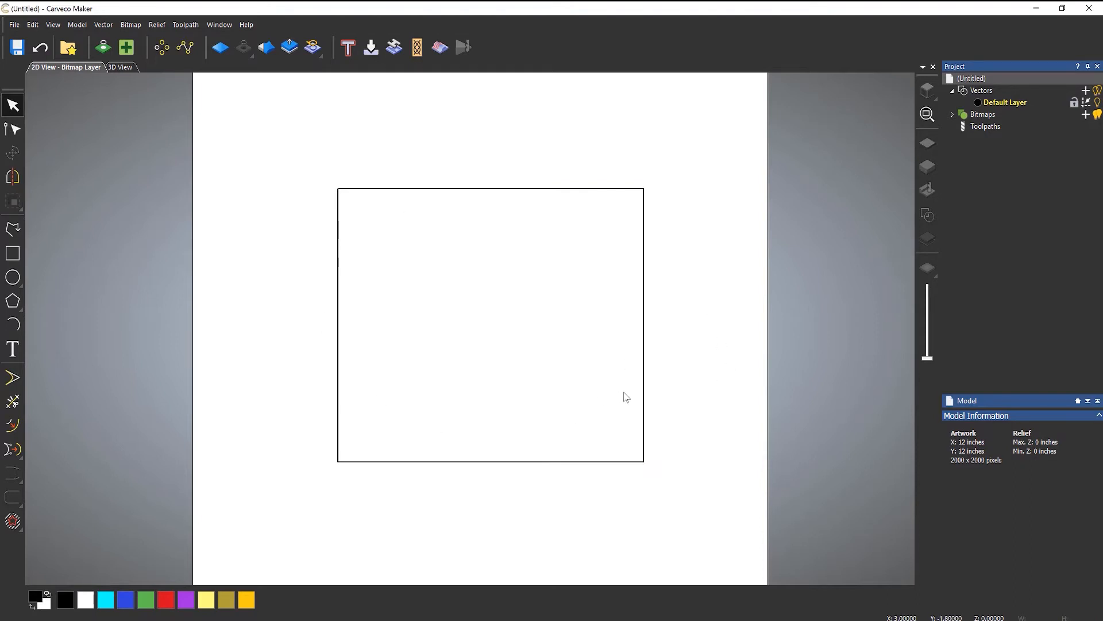
# Hide and show the Default Layer vector layer twice, leaving it switched on
pyautogui.click(1097, 103)
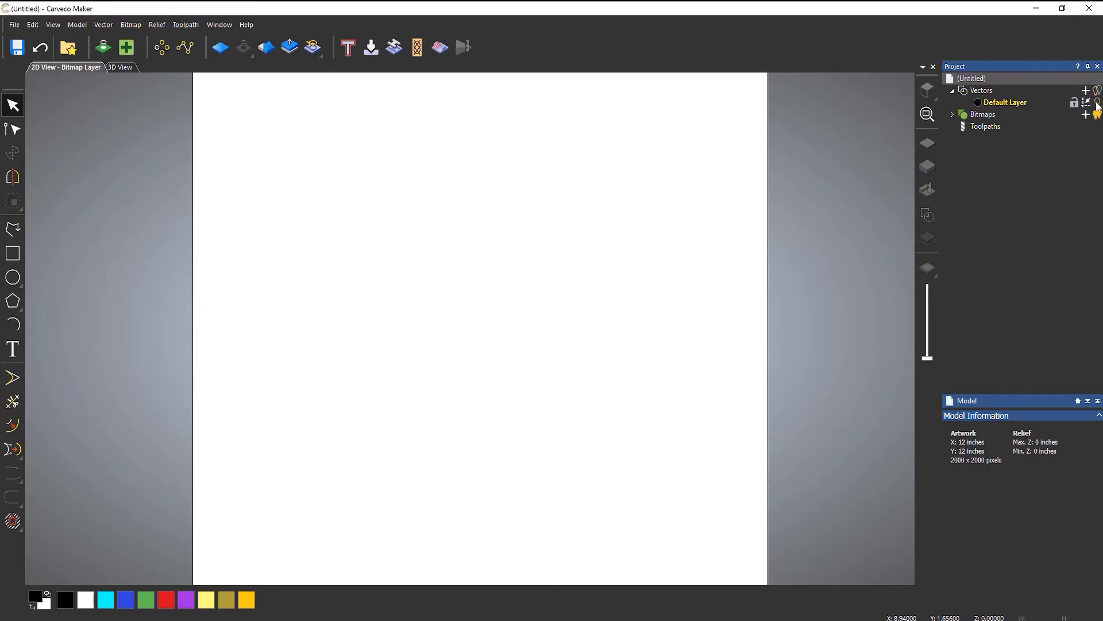
pyautogui.click(1098, 104)
pyautogui.click(1097, 104)
pyautogui.click(1097, 104)
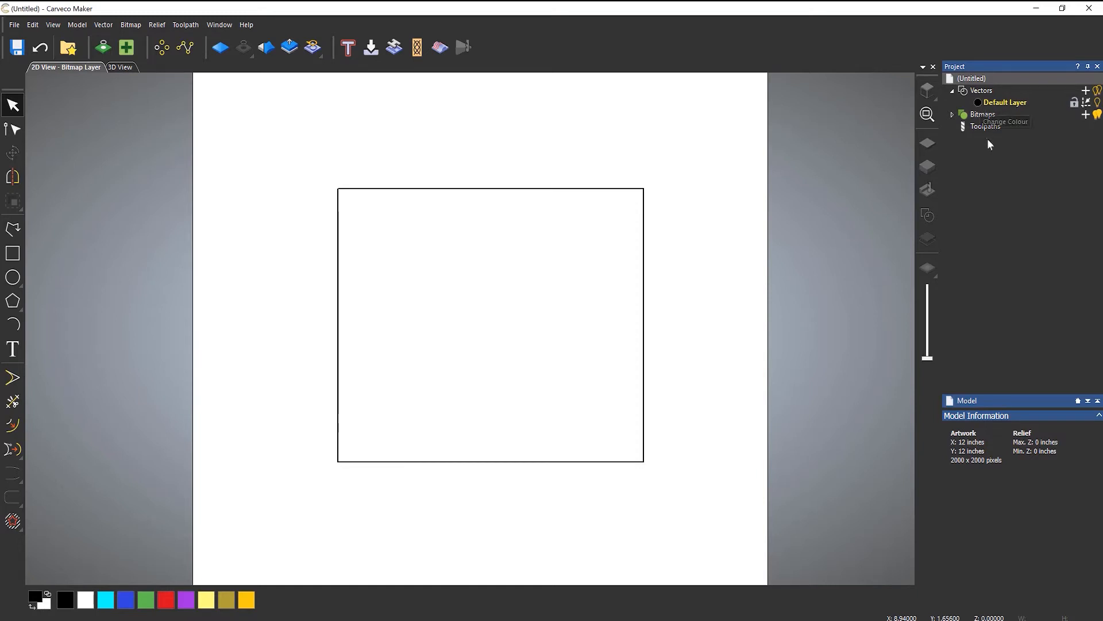
pyautogui.click(1011, 104)
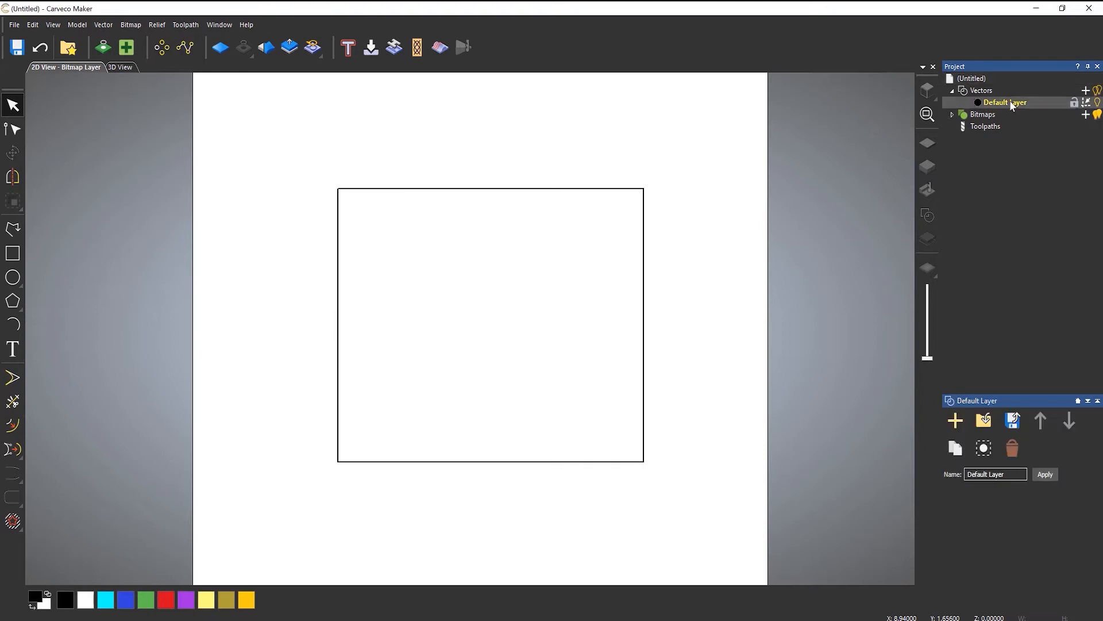
pyautogui.click(1020, 104)
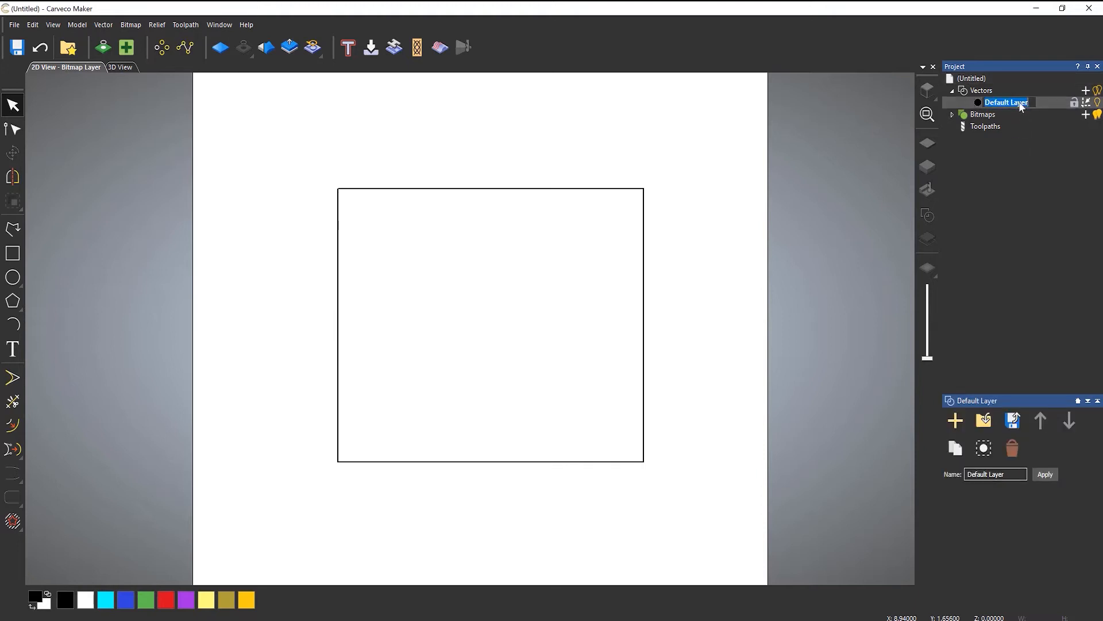
pyautogui.click(1038, 202)
# Mix a muted red (RGB 180, 75, 88), add it to the custom colours and apply it to the Default Layer
pyautogui.click(978, 101)
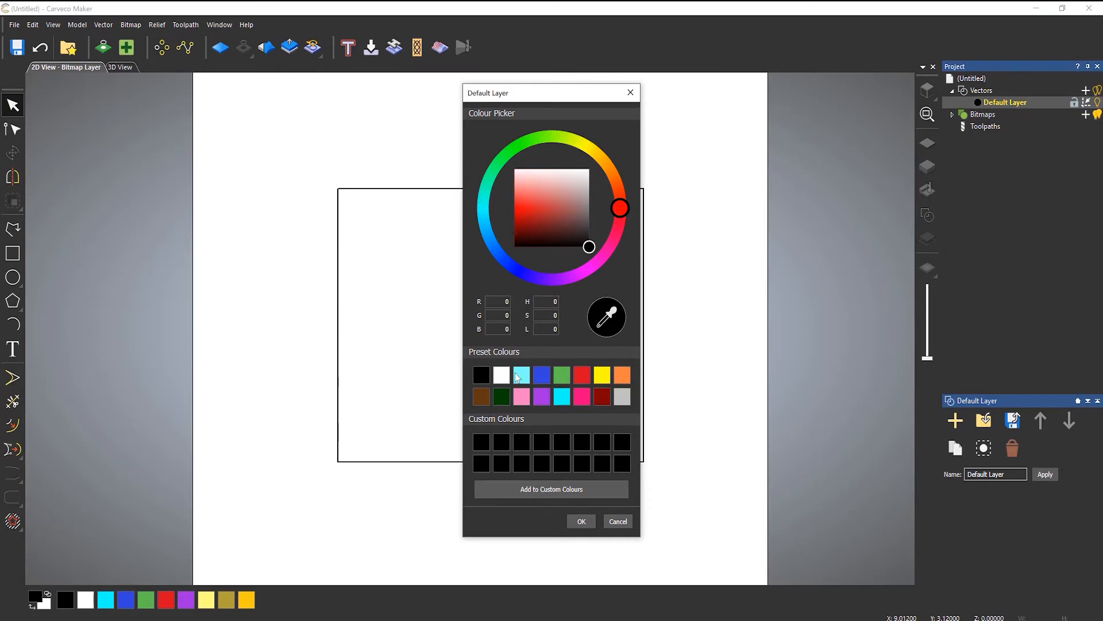
pyautogui.click(581, 376)
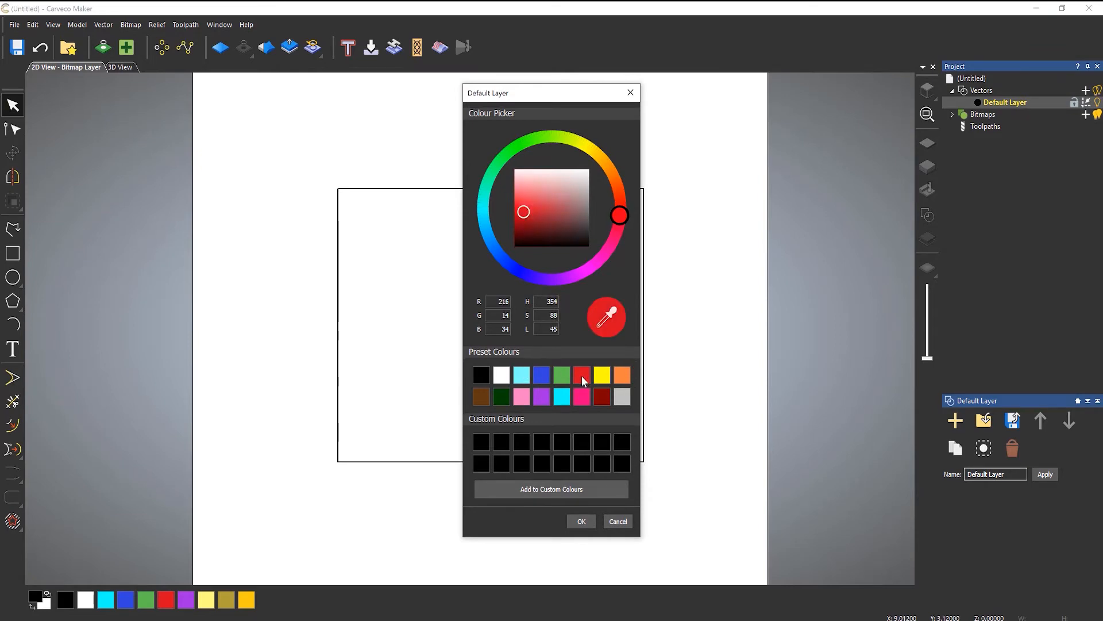
pyautogui.click(608, 379)
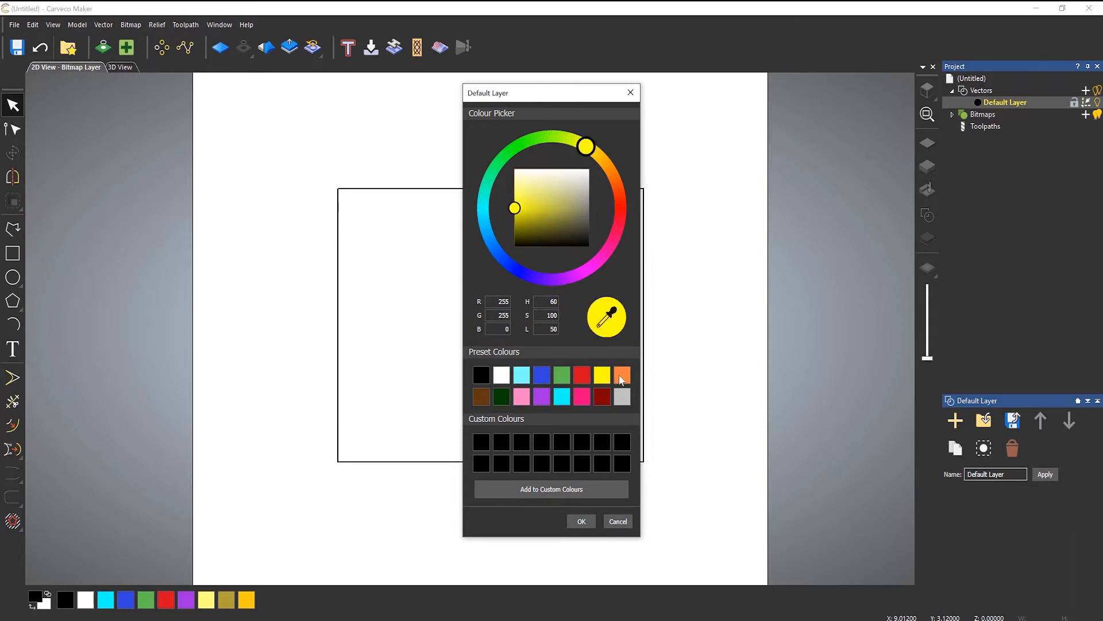
pyautogui.click(621, 378)
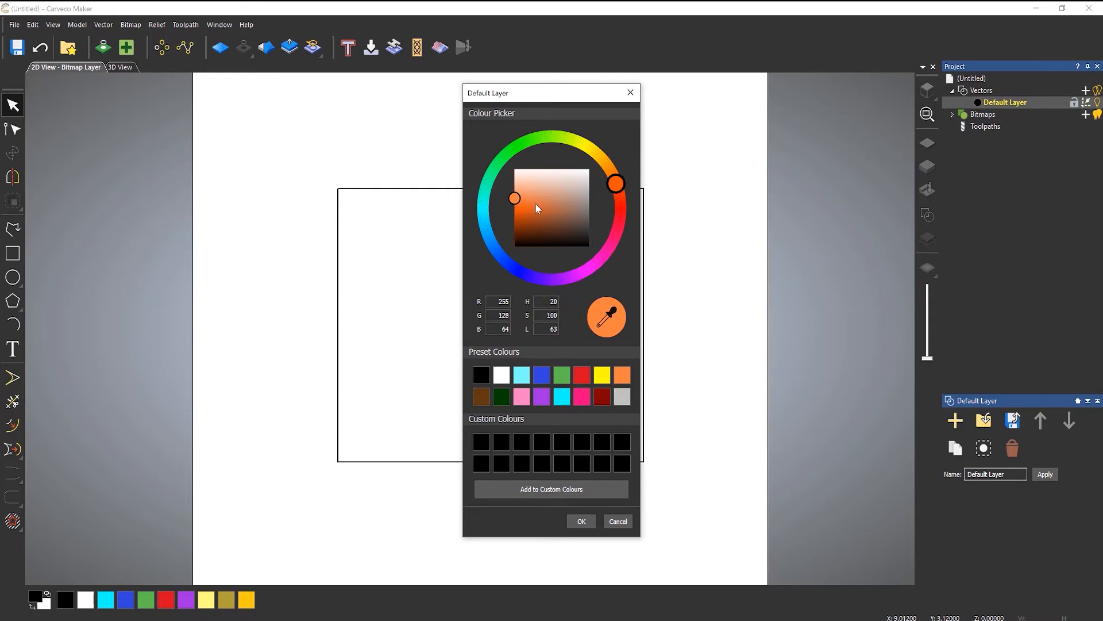
pyautogui.moveTo(616, 184); pyautogui.dragTo(620, 217)
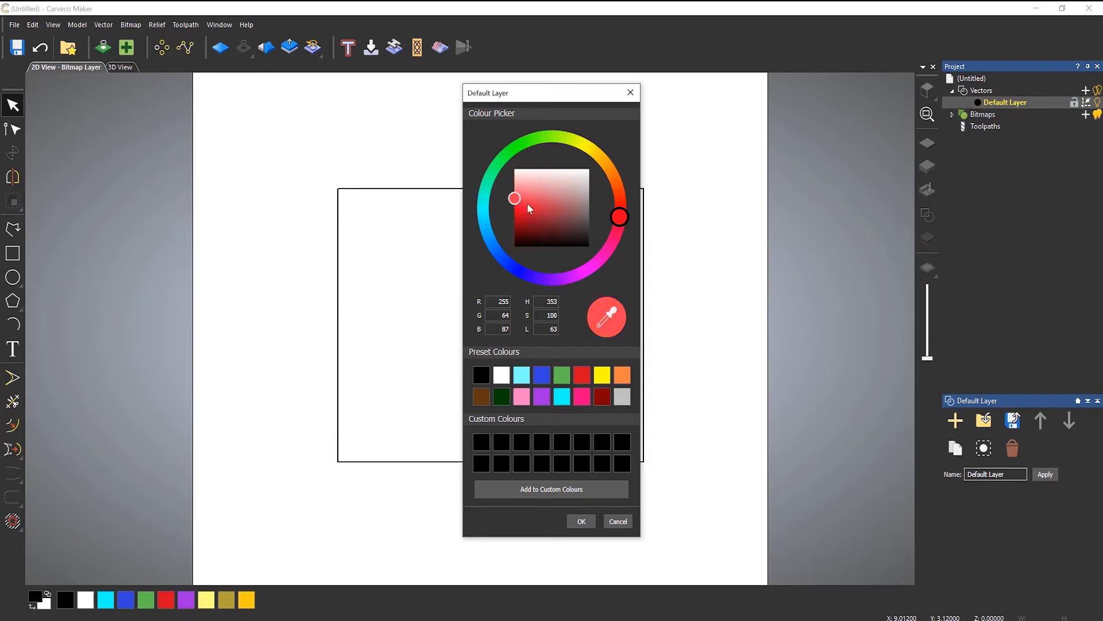
pyautogui.moveTo(517, 199); pyautogui.dragTo(560, 214)
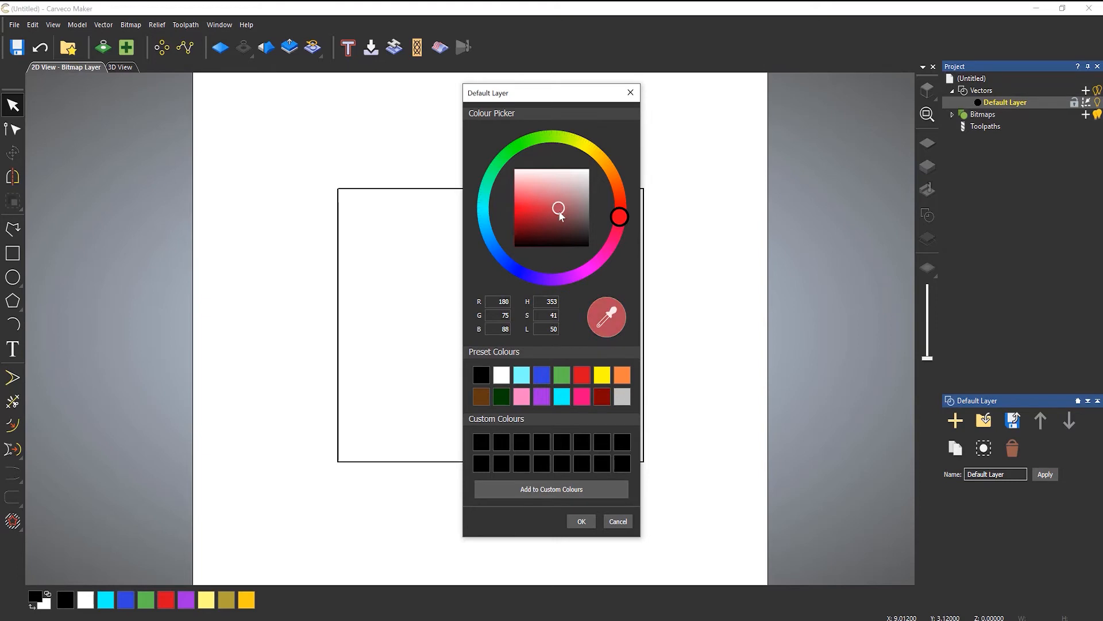
pyautogui.click(546, 487)
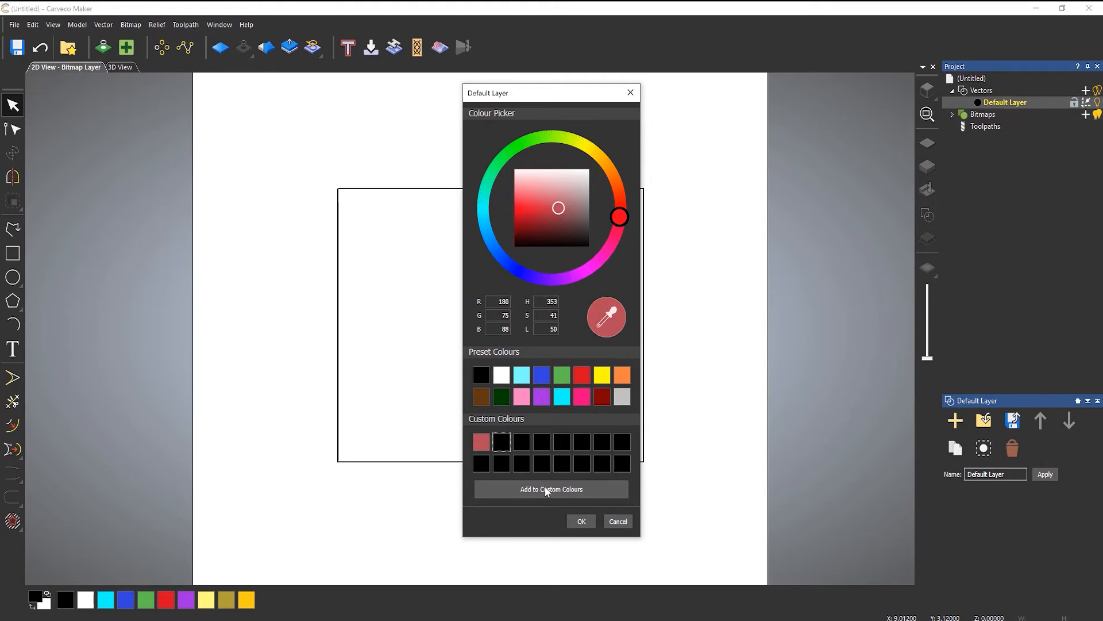
pyautogui.click(480, 441)
pyautogui.click(581, 521)
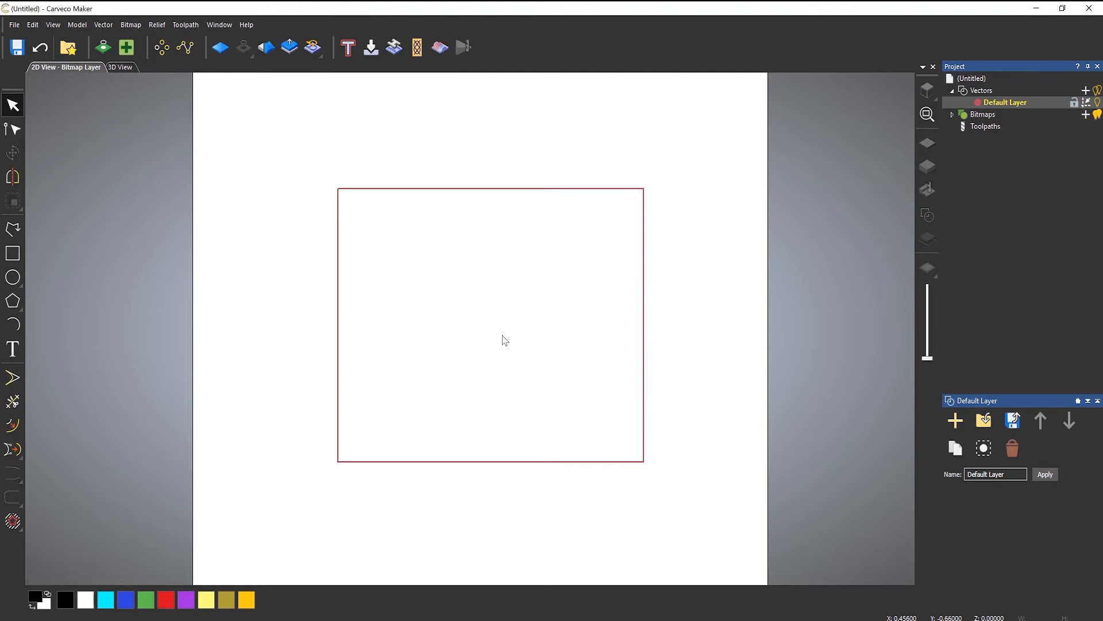
# Examine the Move Vectors to options for the rectangle without moving it
pyautogui.click(514, 190)
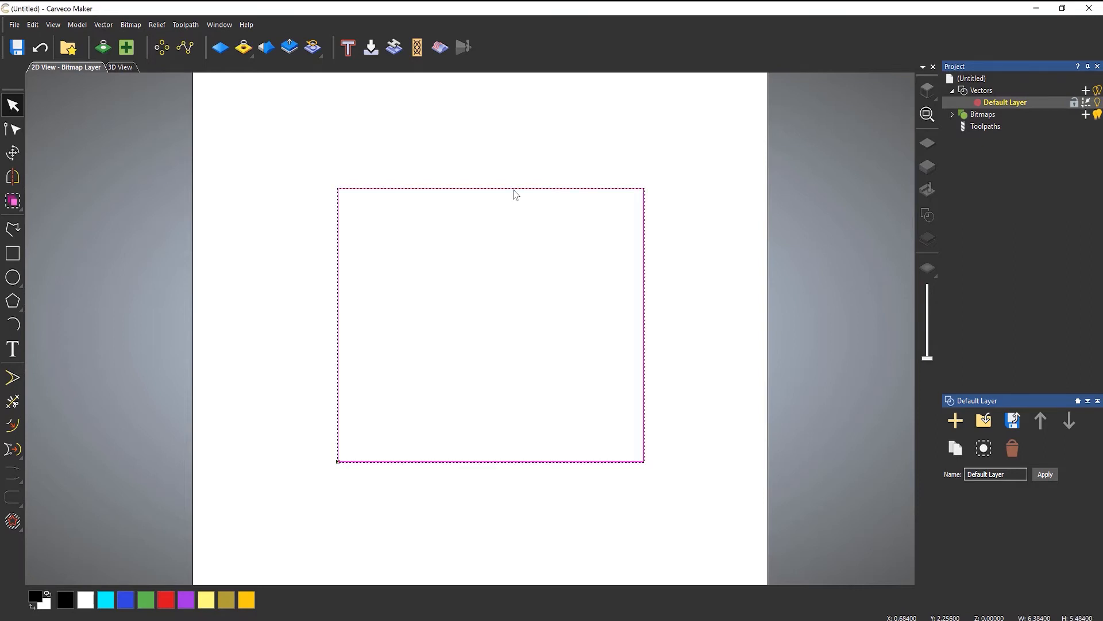
pyautogui.rightClick(515, 195)
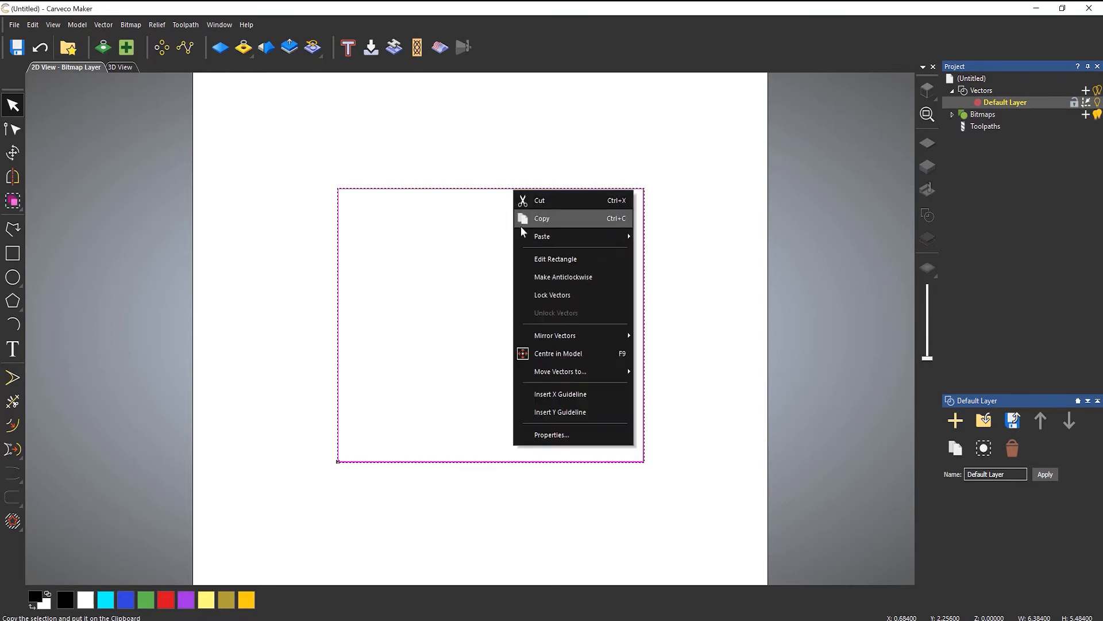
pyautogui.moveTo(591, 380)
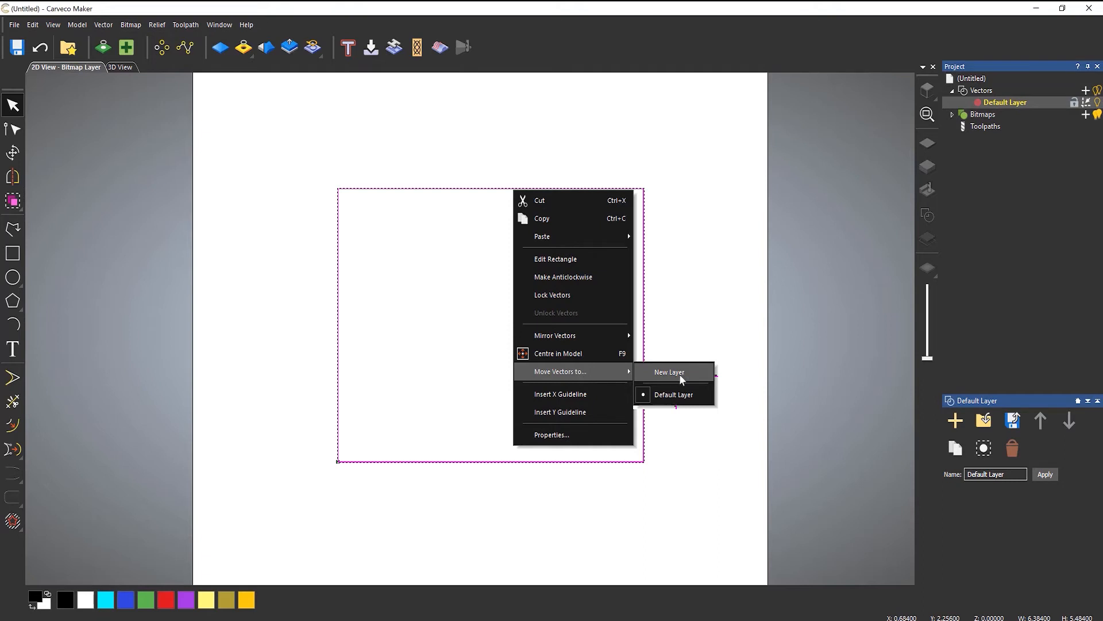
pyautogui.click(860, 282)
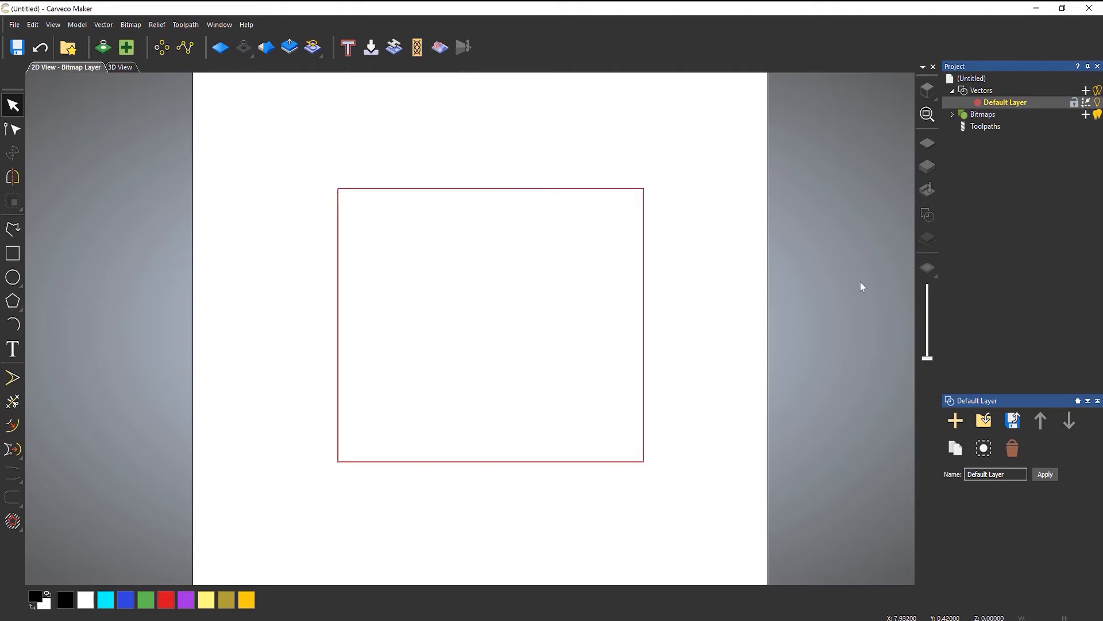
# Add a new vector layer named My Layer1
pyautogui.click(1085, 91)
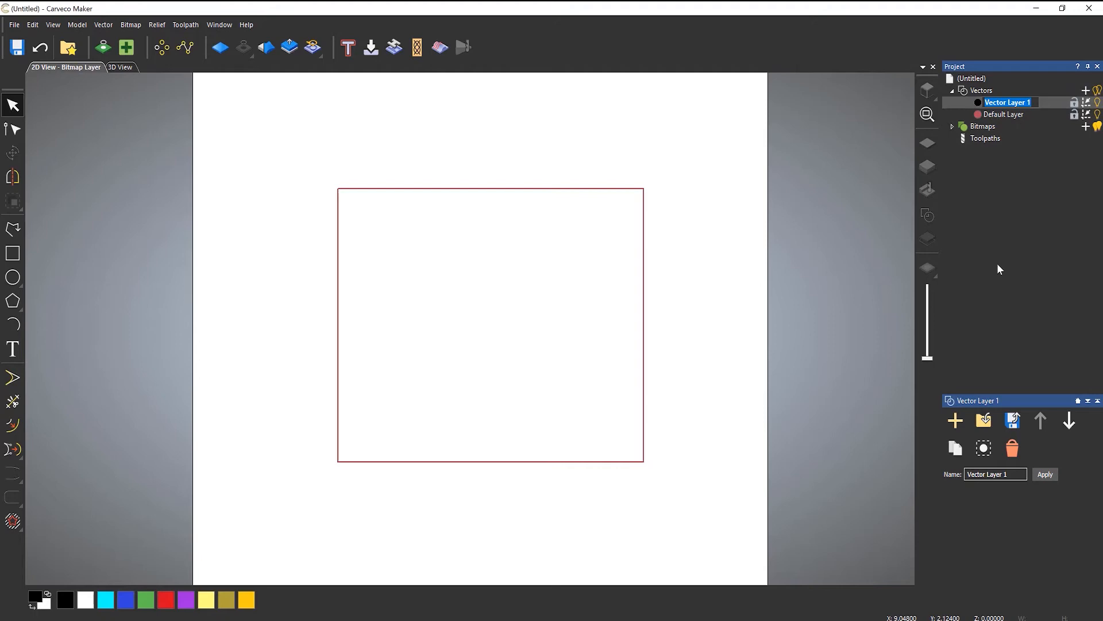
pyautogui.write('My Layer1')
pyautogui.press('Return')
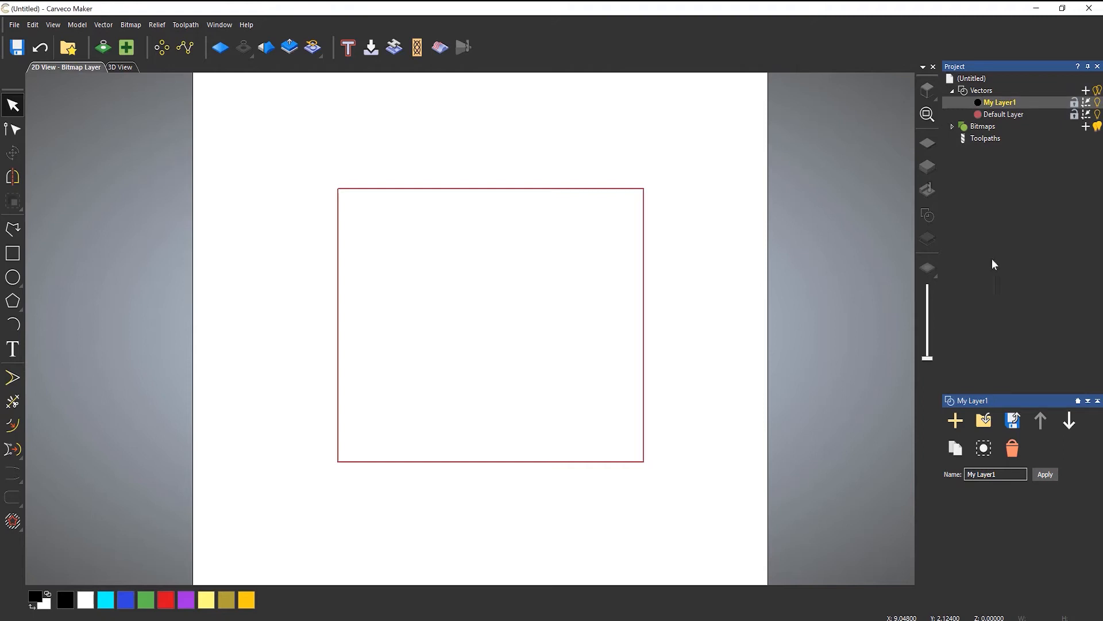
# Check the rectangle's Move Vectors to destinations for the My Layer1 entry, then leave the rectangle on its layer
pyautogui.click(594, 189)
pyautogui.rightClick(594, 188)
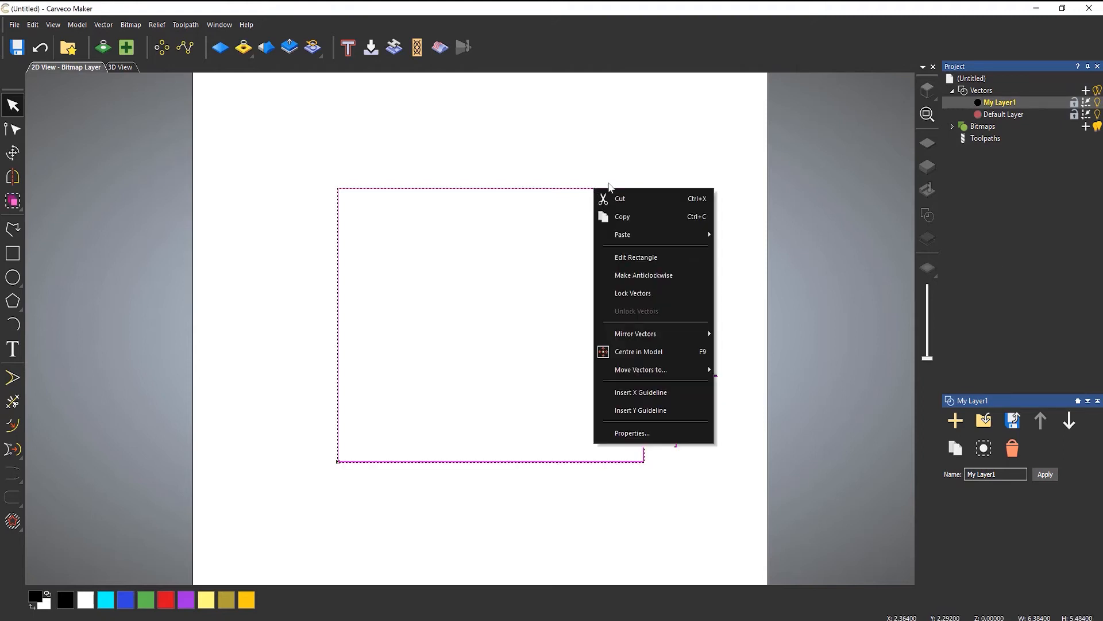
pyautogui.moveTo(655, 371)
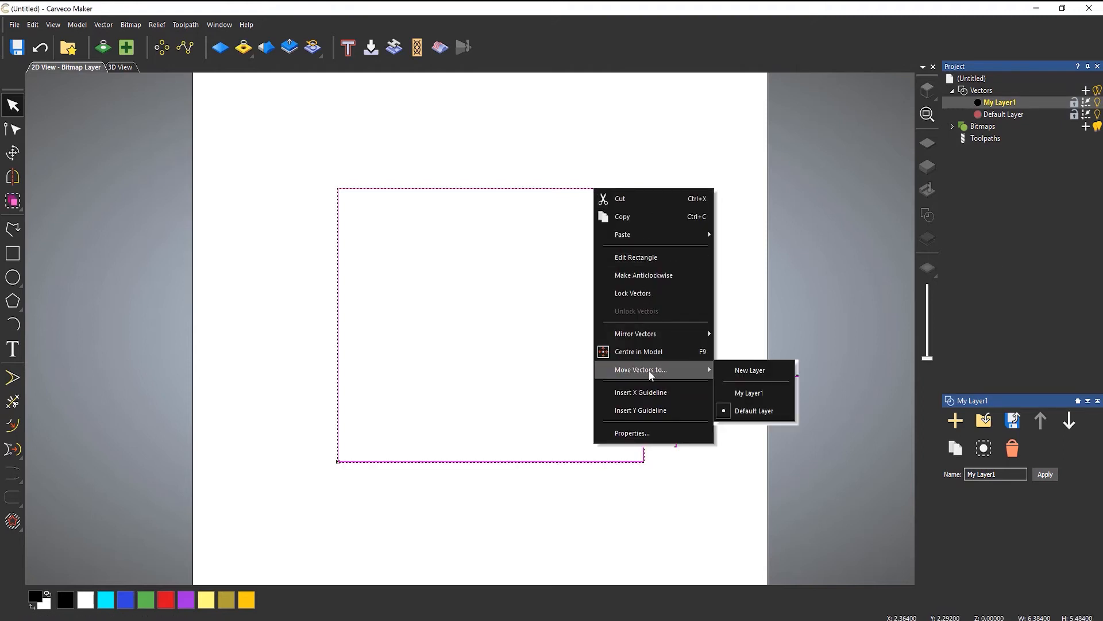
pyautogui.click(768, 396)
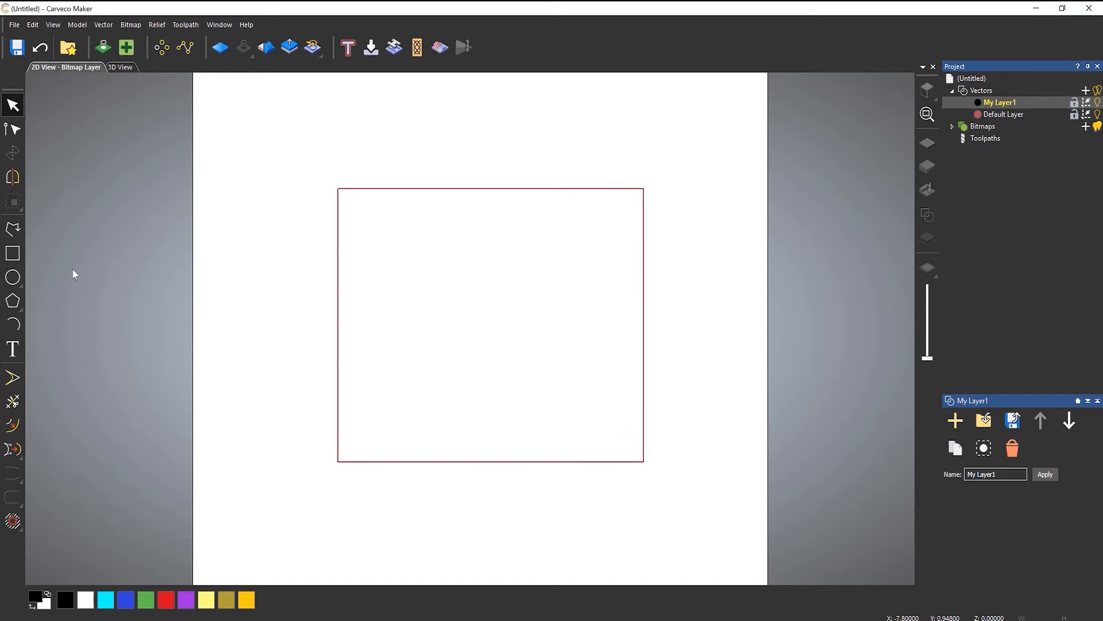
# Draw a circle about 3.92 inches in diameter inside the rectangle on My Layer1
pyautogui.click(13, 277)
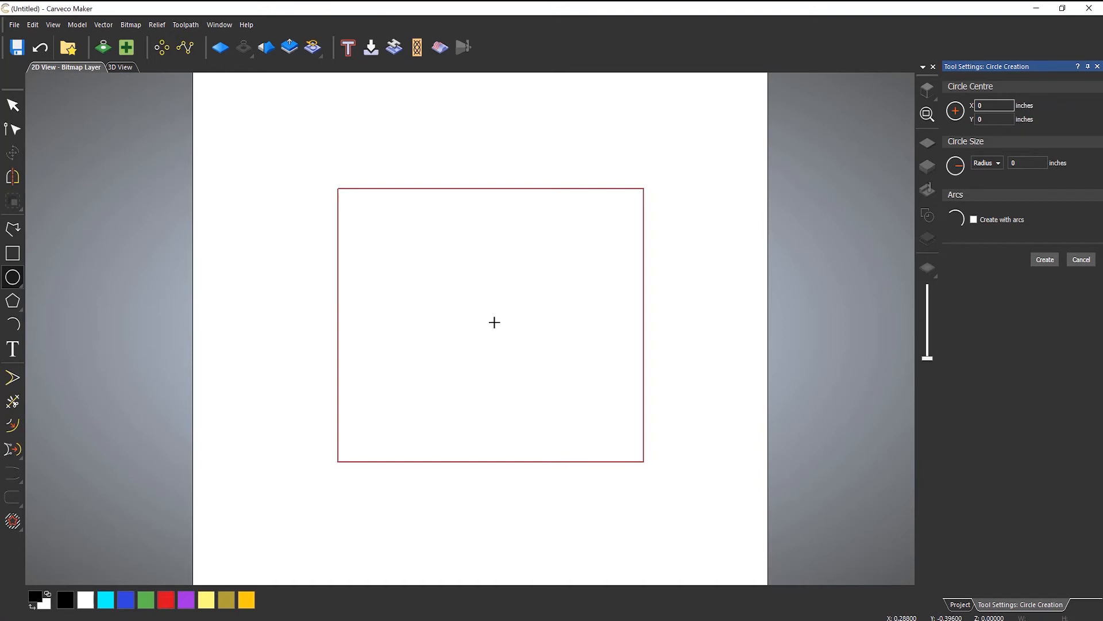
pyautogui.moveTo(495, 322)
pyautogui.mouseDown()
pyautogui.moveTo(552, 395)
pyautogui.moveTo(601, 304)
pyautogui.mouseUp()
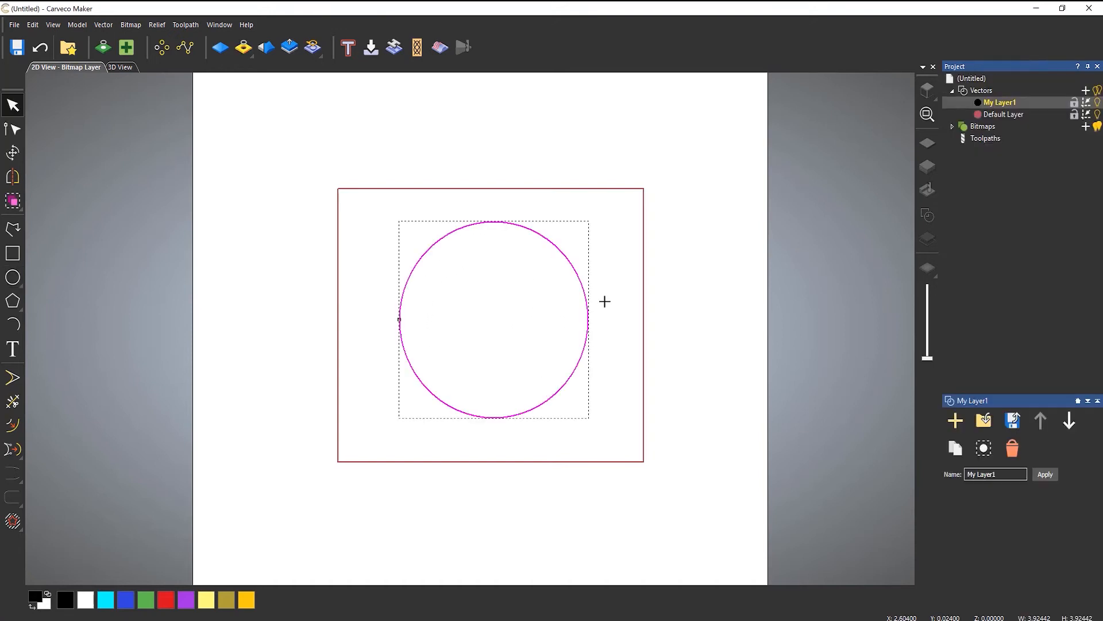
pyautogui.click(728, 254)
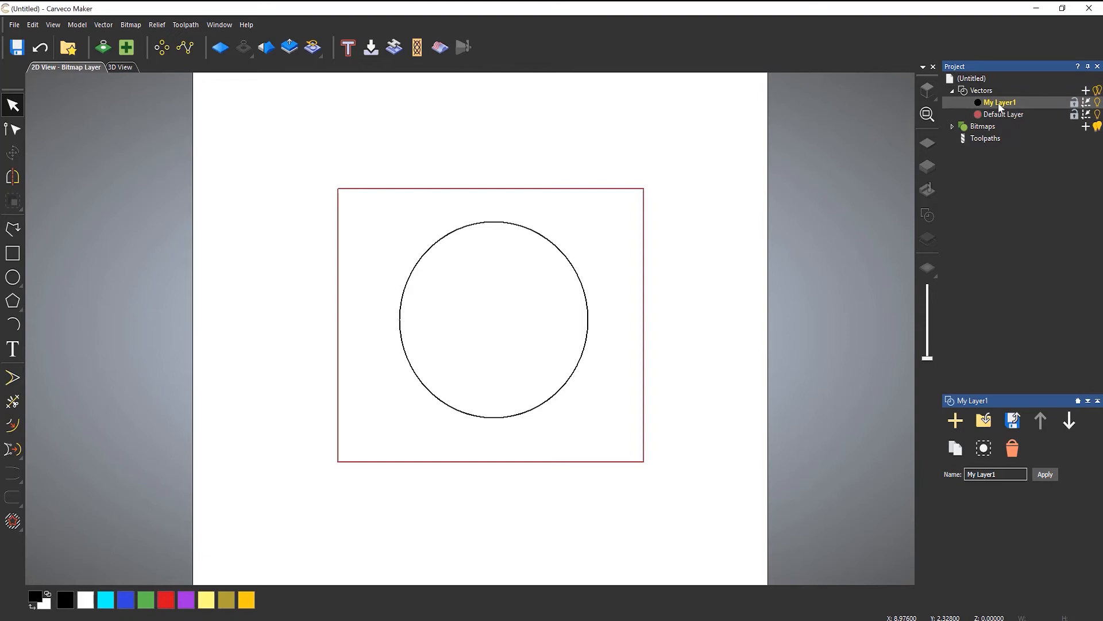
# Hide and show My Layer1 twice, leaving its circle switched on
pyautogui.click(1099, 106)
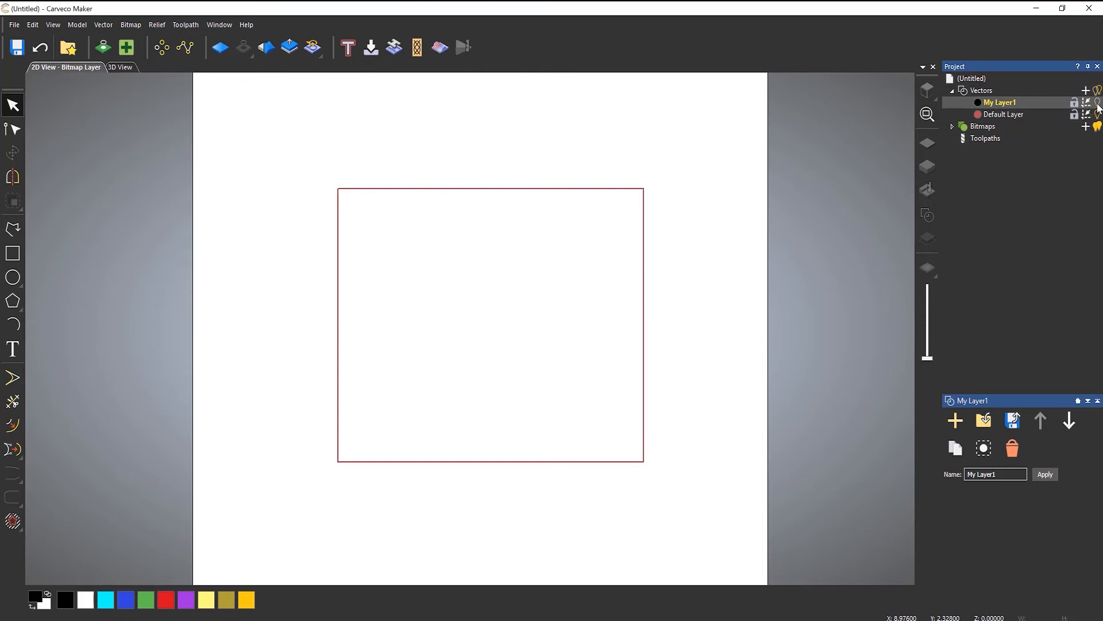
pyautogui.click(1098, 107)
pyautogui.click(1098, 106)
pyautogui.click(1098, 107)
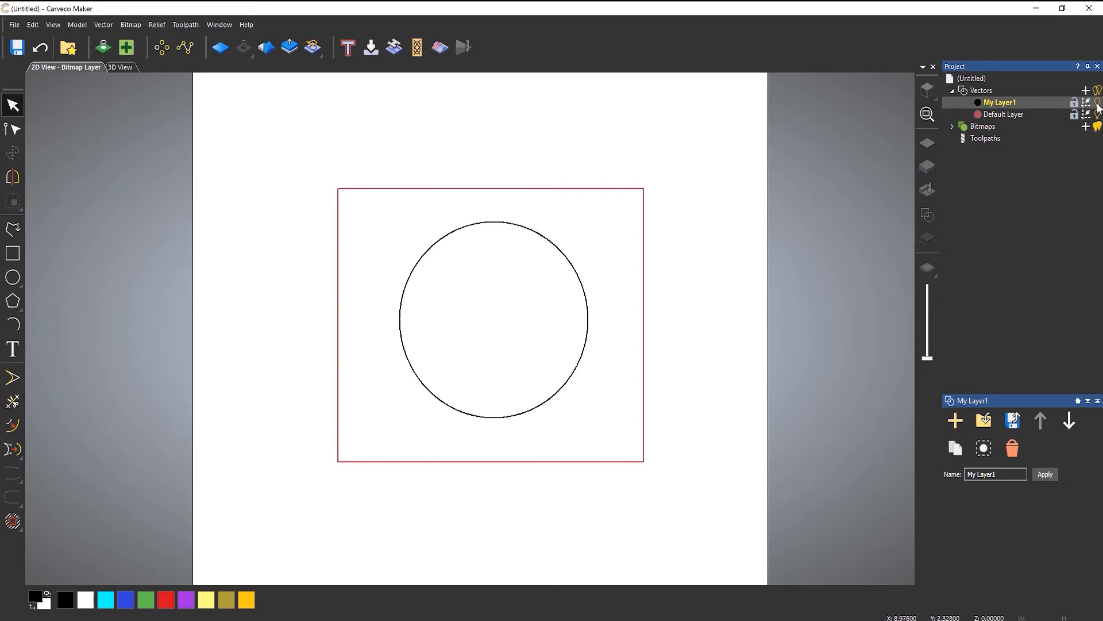
# Set the colour of My Layer1 to the preset blue (RGB 49, 66, 221)
pyautogui.click(978, 103)
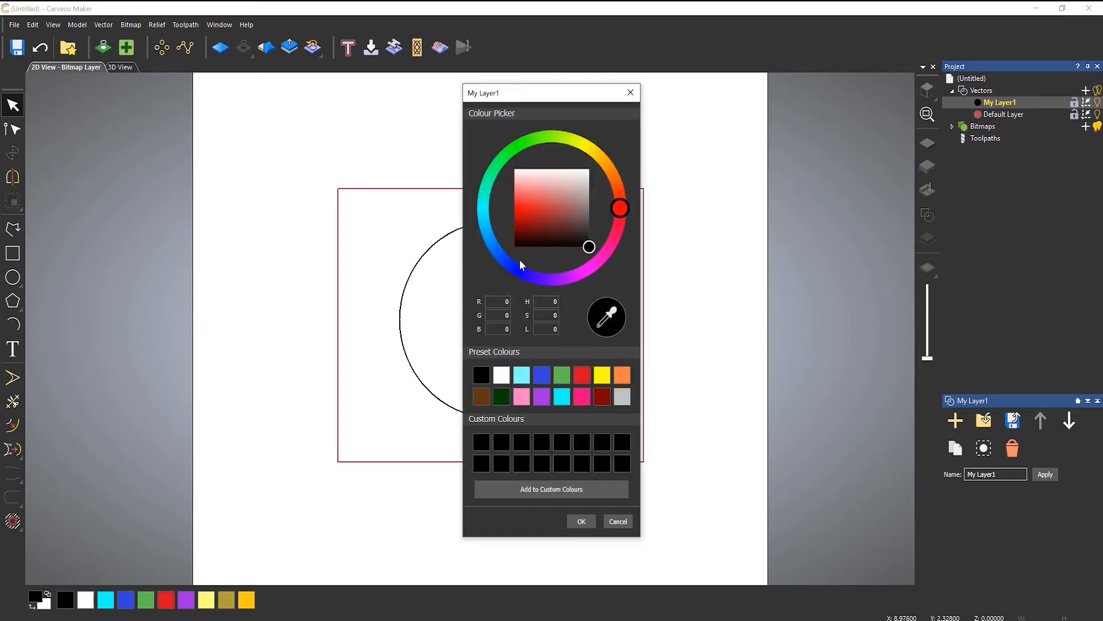
pyautogui.click(541, 378)
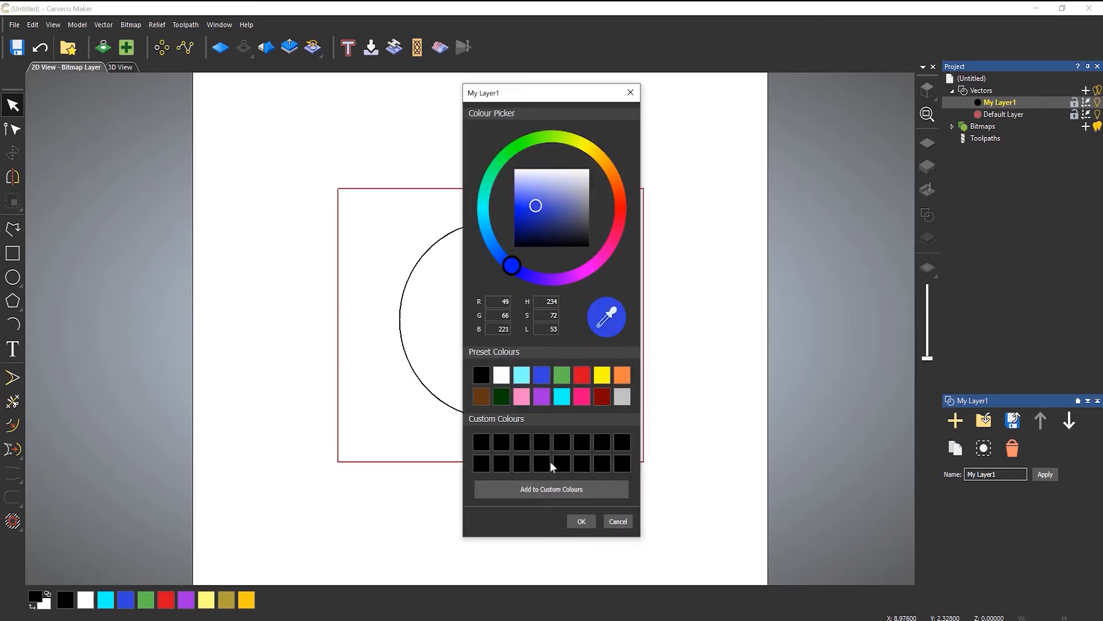
pyautogui.click(576, 524)
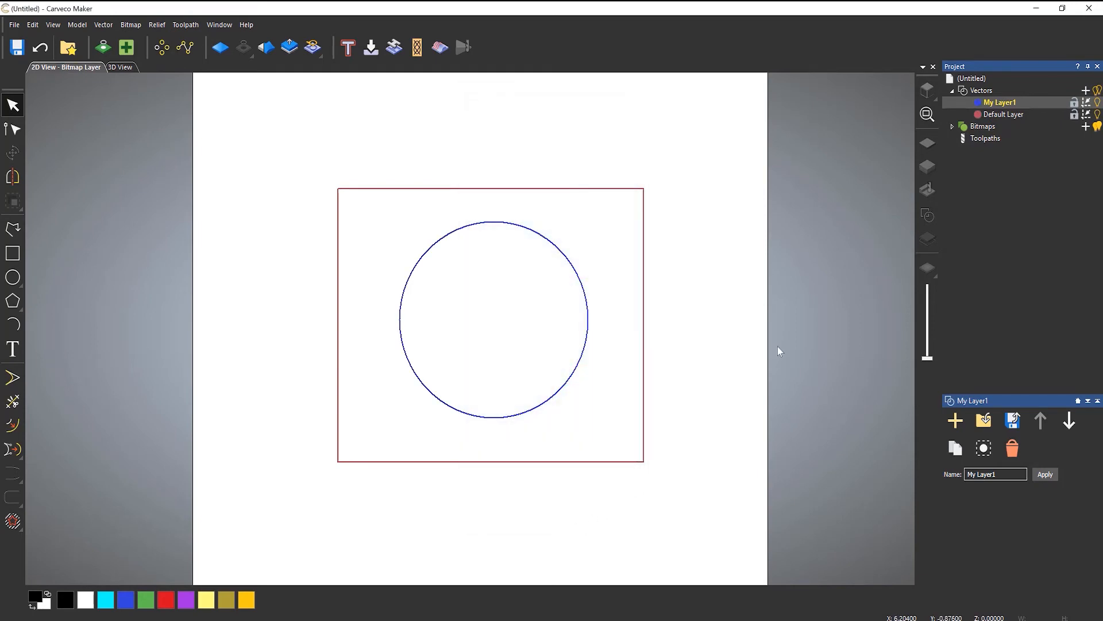
# Move the outer rectangle to My Layer1 and check the move by hiding and showing that layer
pyautogui.click(644, 247)
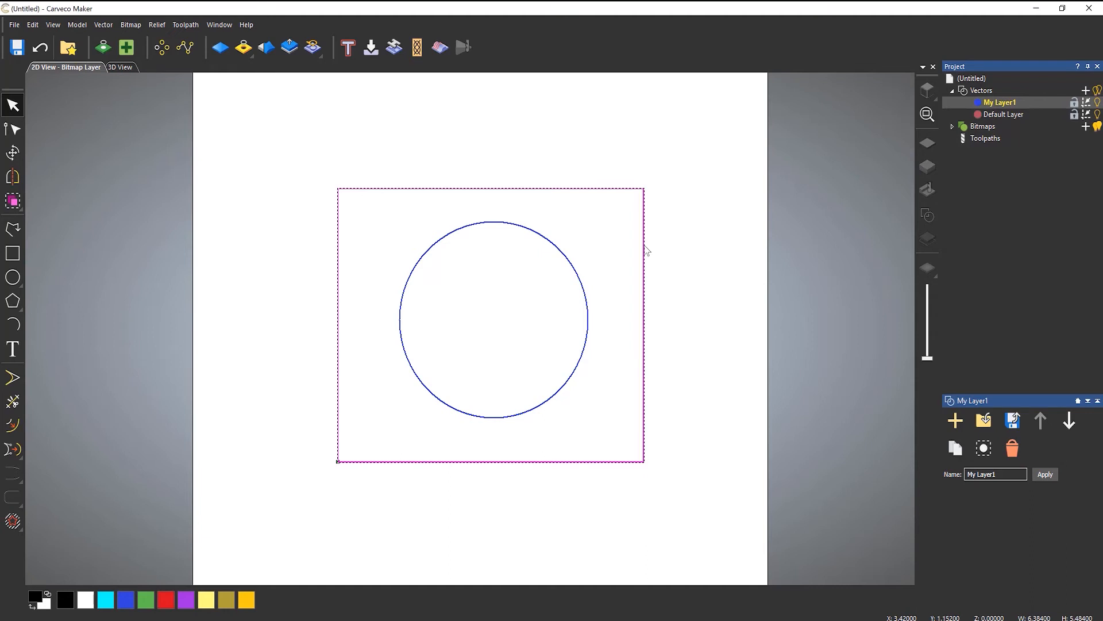
pyautogui.rightClick(645, 250)
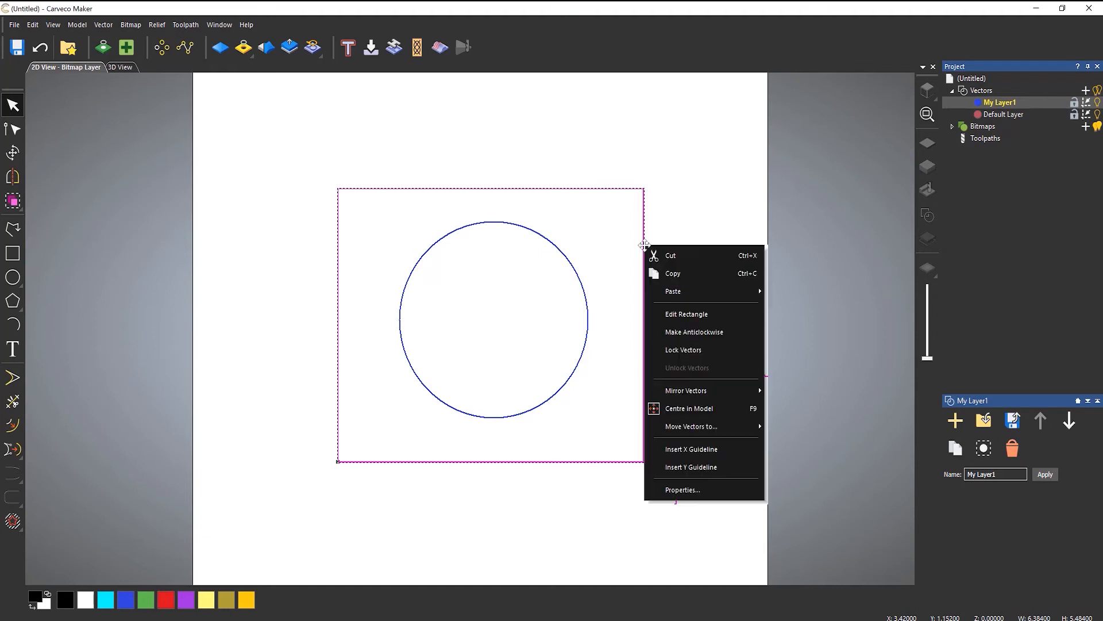
pyautogui.moveTo(749, 432)
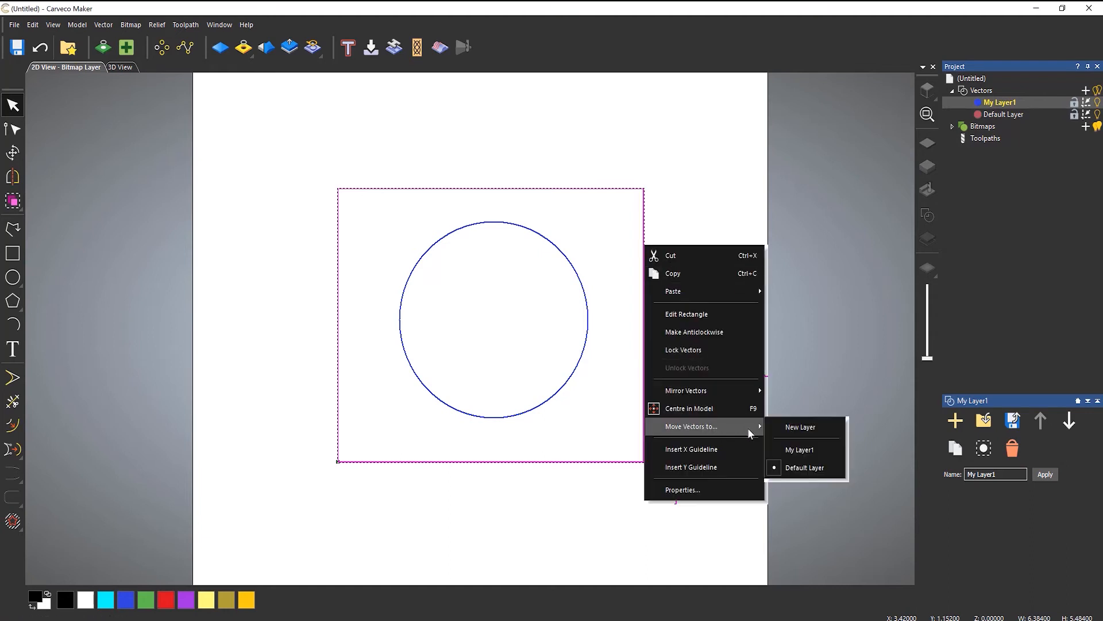
pyautogui.click(807, 451)
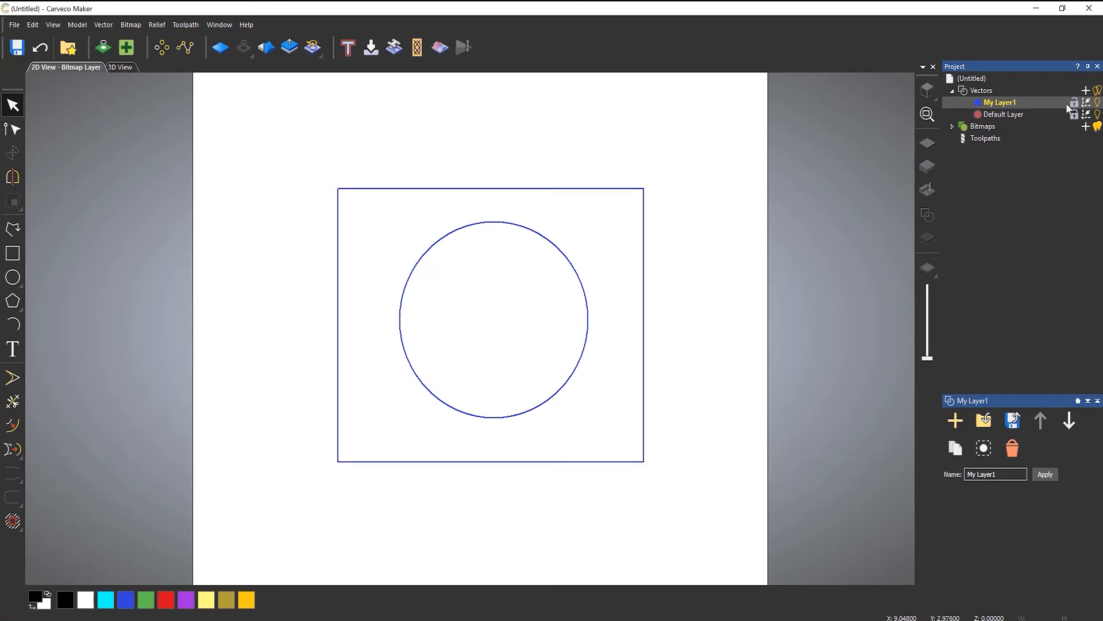
pyautogui.click(1097, 103)
pyautogui.click(1098, 102)
# Draw a rectangle about 1.43 by 1.79 inches inside the circle on My Layer1
pyautogui.click(12, 258)
pyautogui.moveTo(457, 276); pyautogui.dragTo(525, 365)
pyautogui.press('Return')
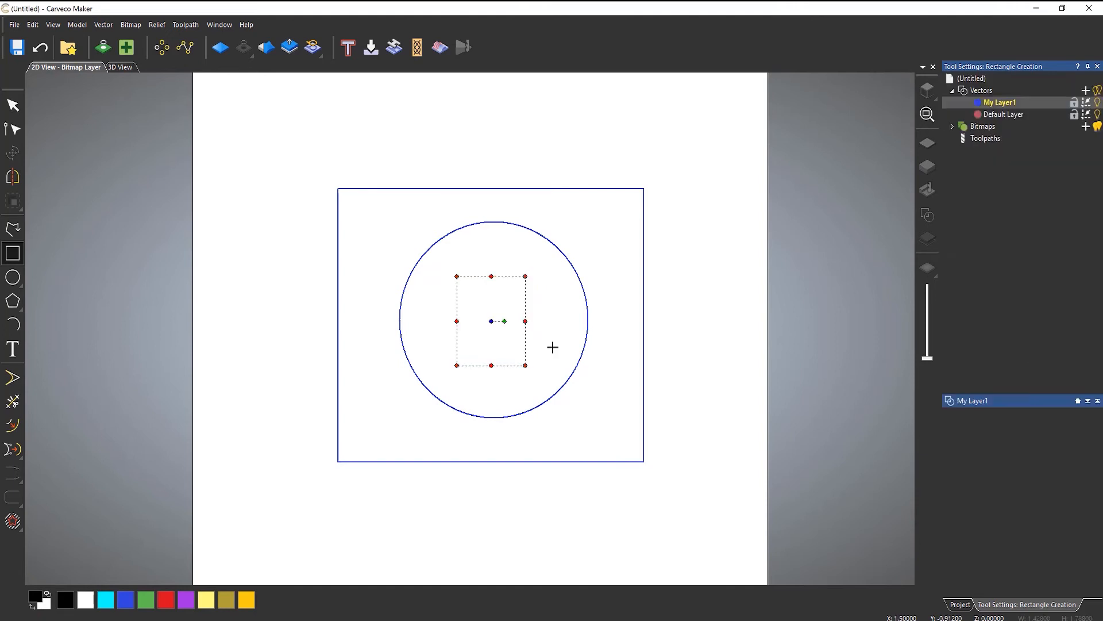
pyautogui.click(555, 351)
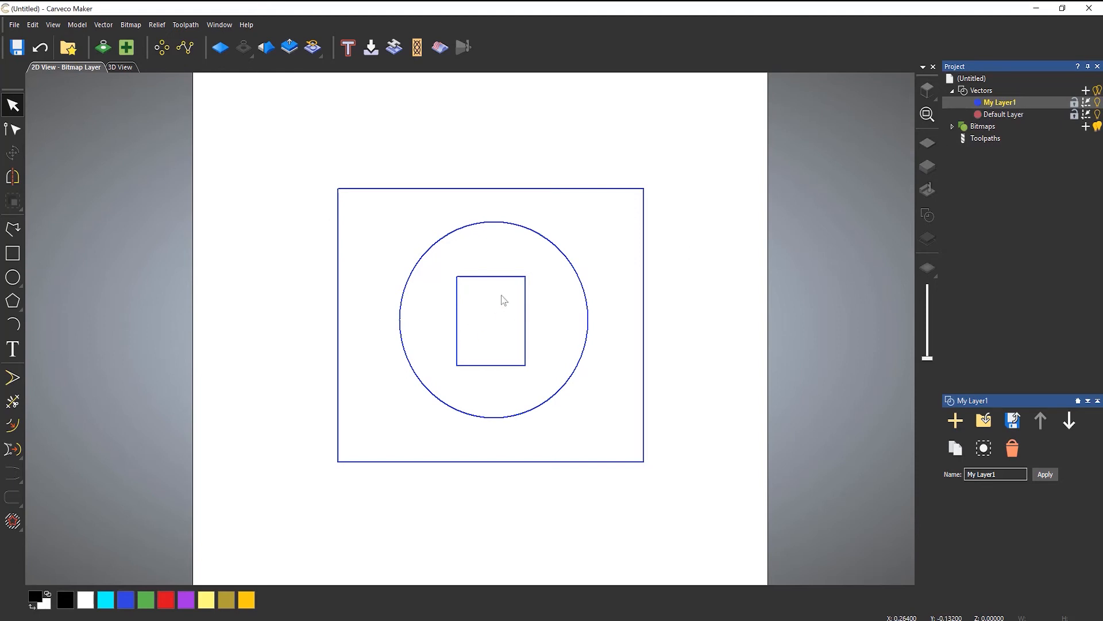
# Move the small rectangle inside the circle from My Layer1 to a new vector layer
pyautogui.click(501, 280)
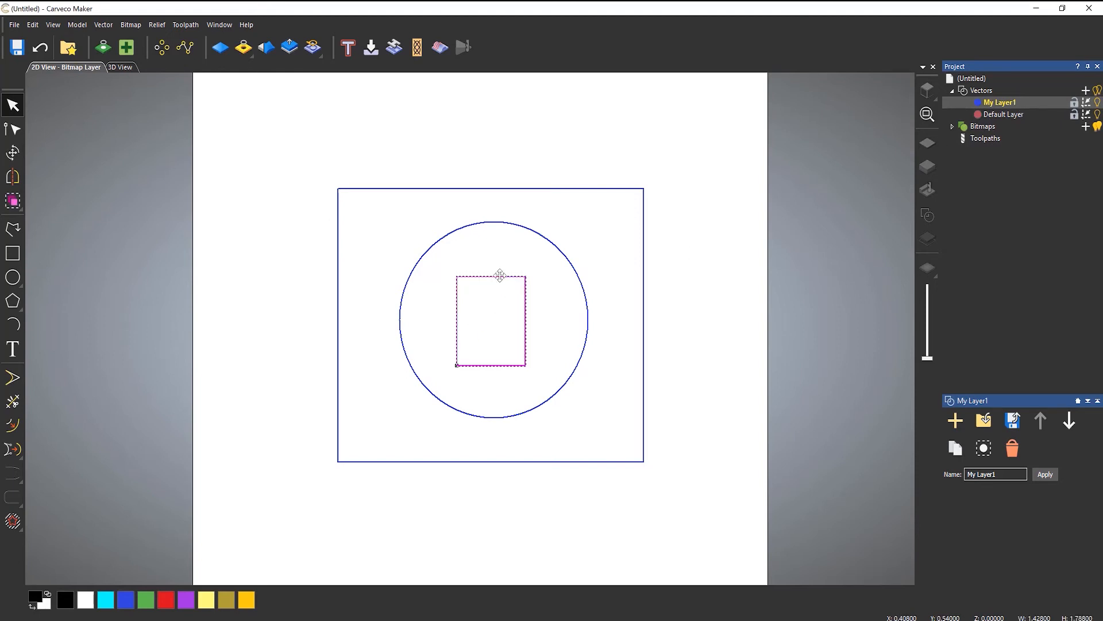
pyautogui.rightClick(500, 276)
pyautogui.moveTo(553, 467)
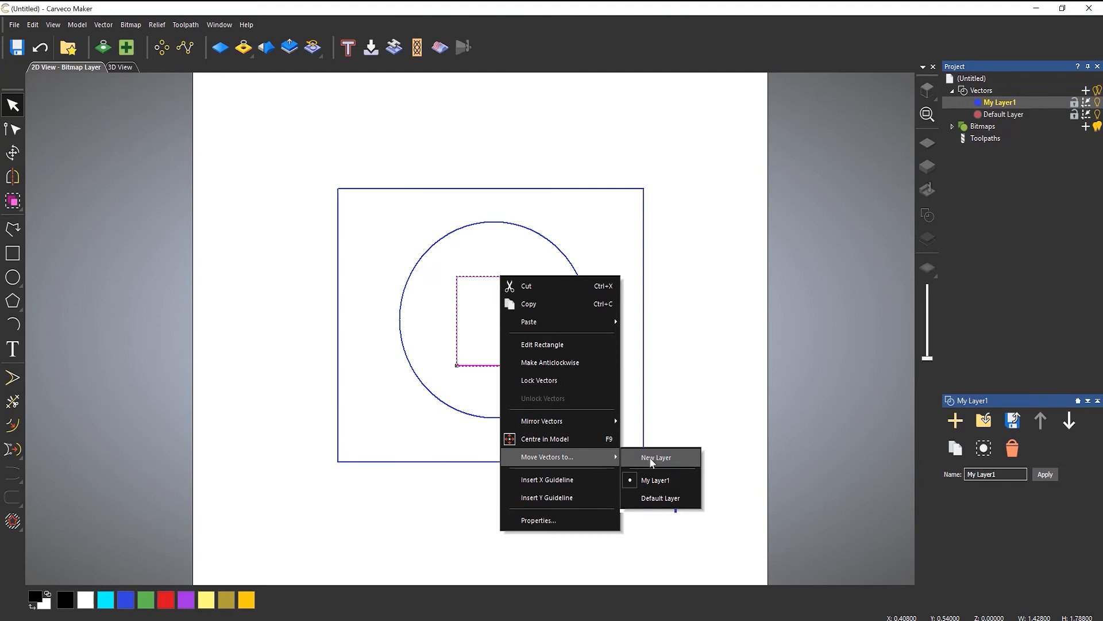
pyautogui.click(649, 457)
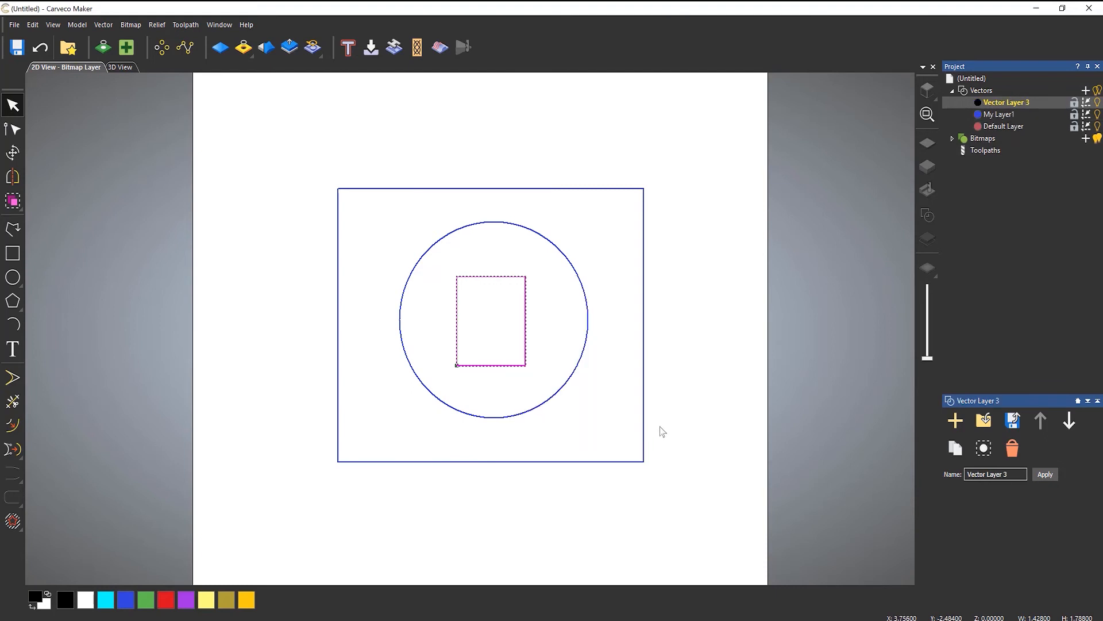
# Rename the new layer as My Later2 and set its colour to the preset green (RGB 94, 190, 80)
pyautogui.doubleClick(1004, 103)
pyautogui.write('My Layer2')
pyautogui.press('Return')
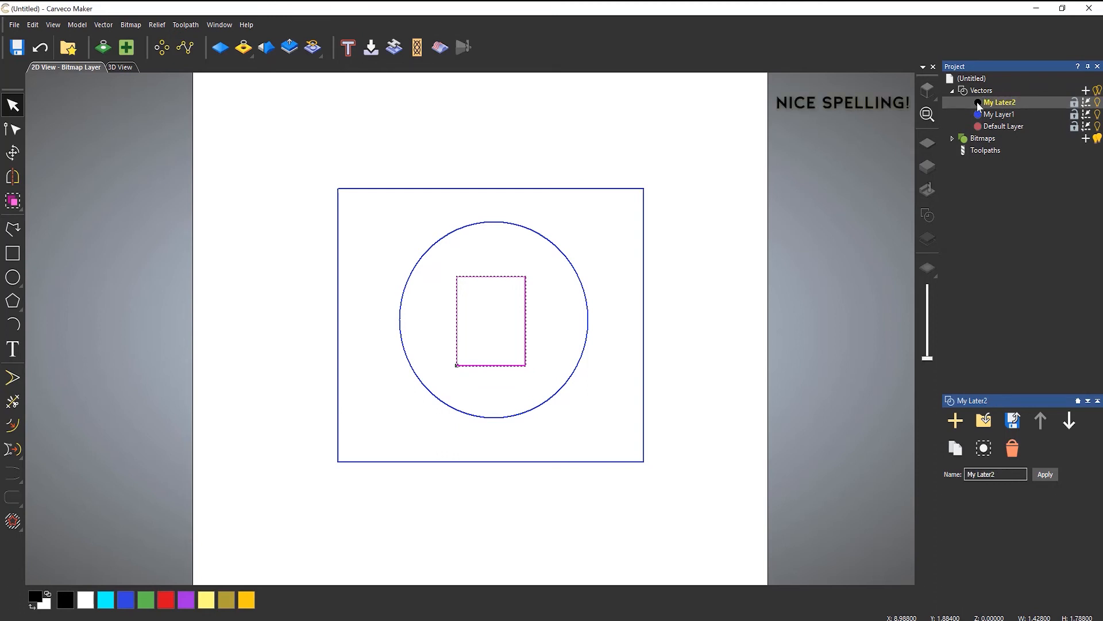
pyautogui.click(978, 102)
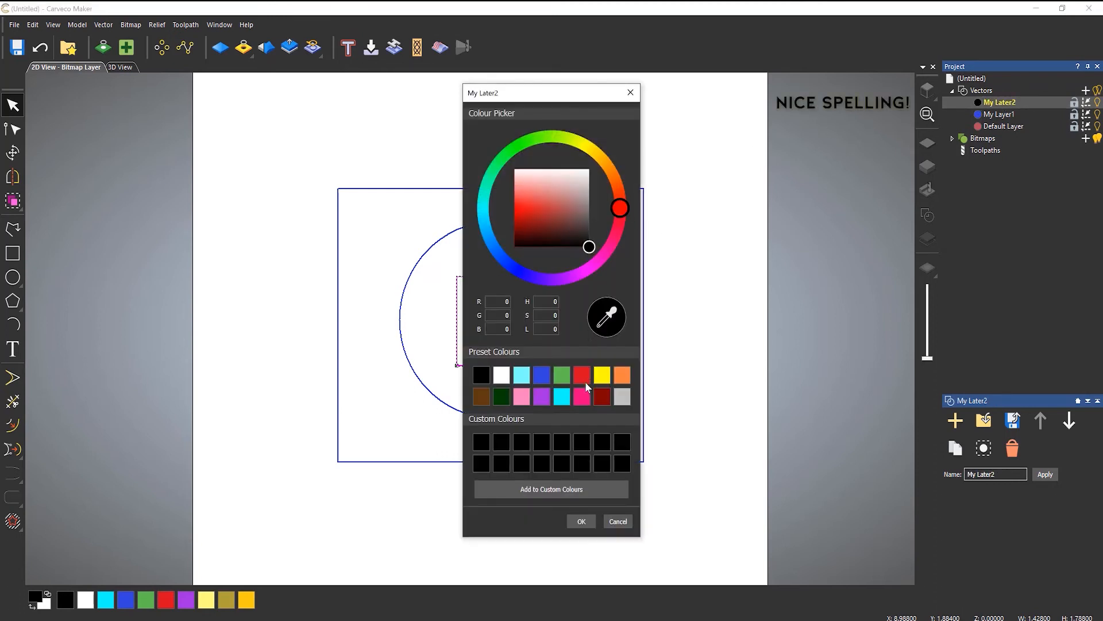
pyautogui.click(562, 374)
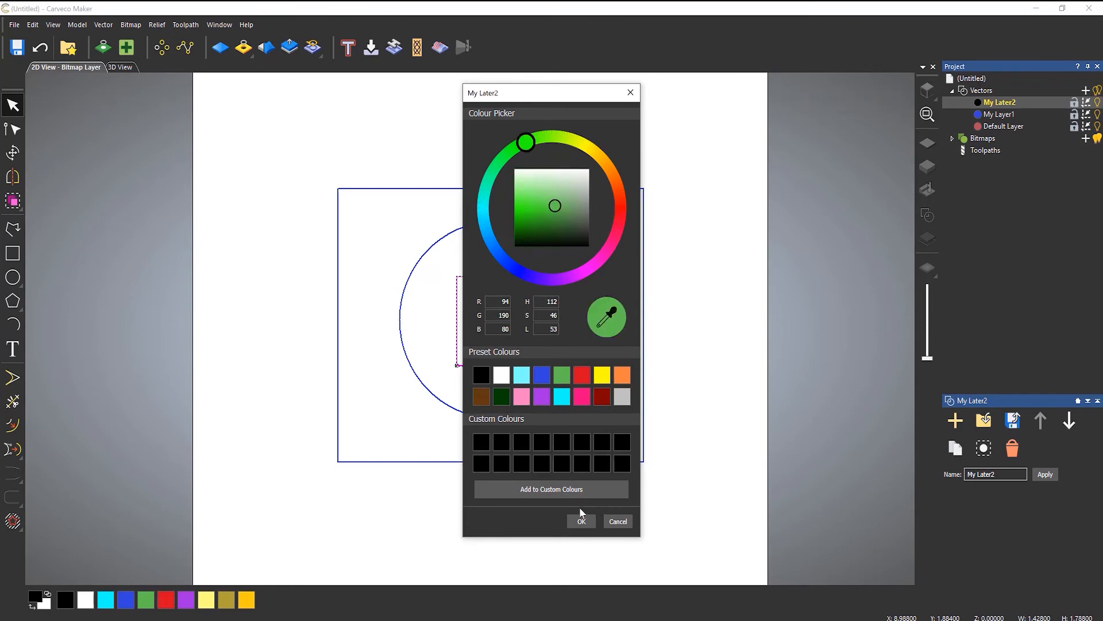
pyautogui.click(581, 521)
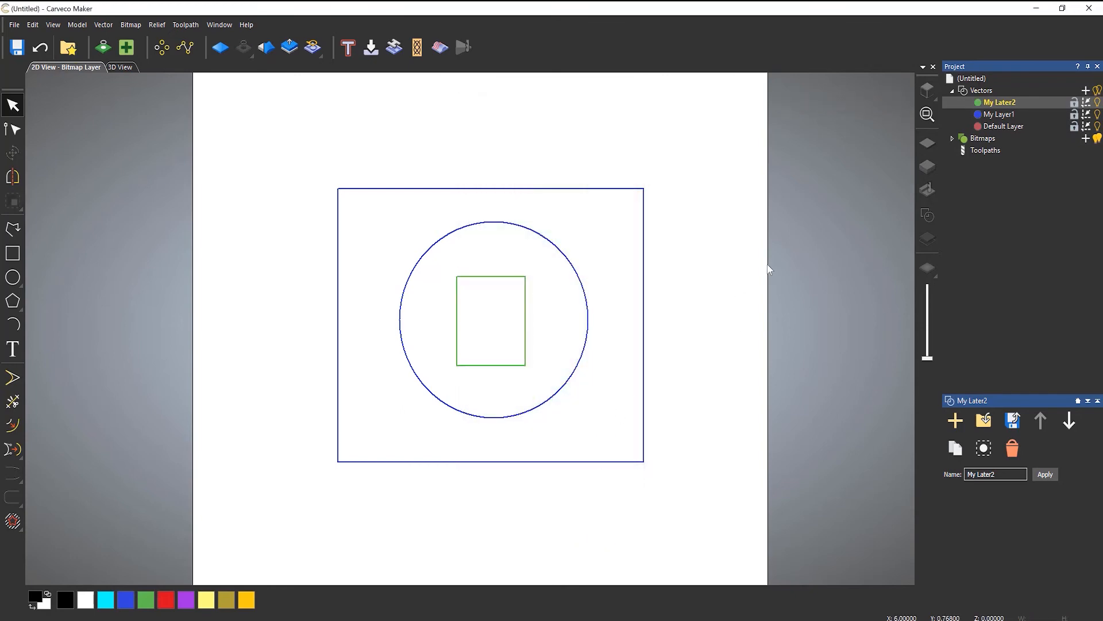
# Hide and show My Later2 and My Layer1 one after the other to check which shapes each contains
pyautogui.click(1098, 103)
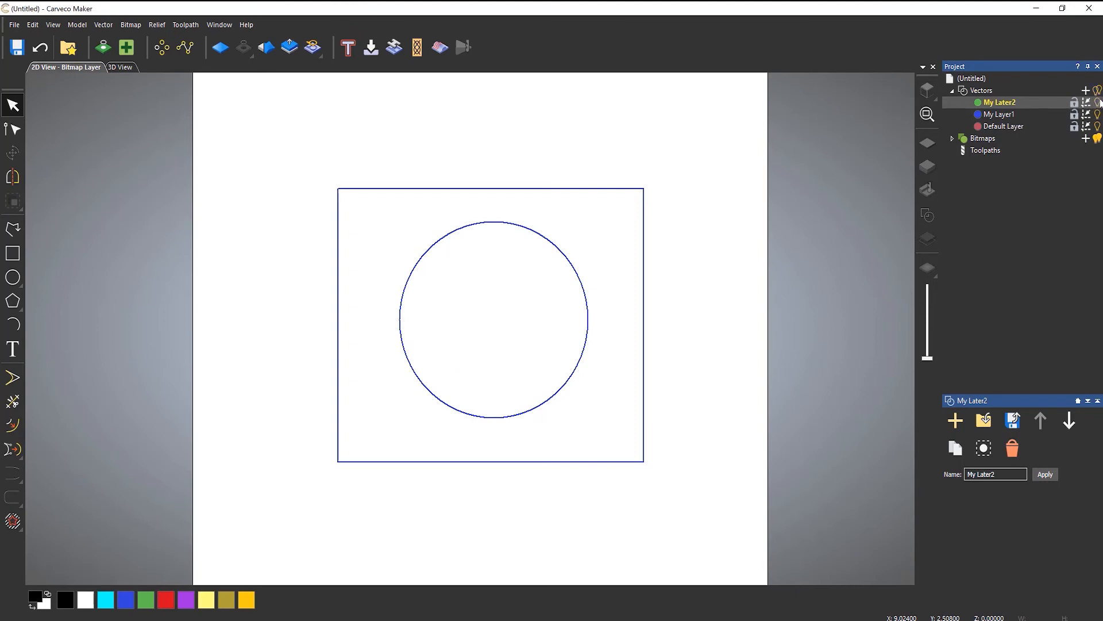
pyautogui.click(1097, 102)
pyautogui.click(1098, 115)
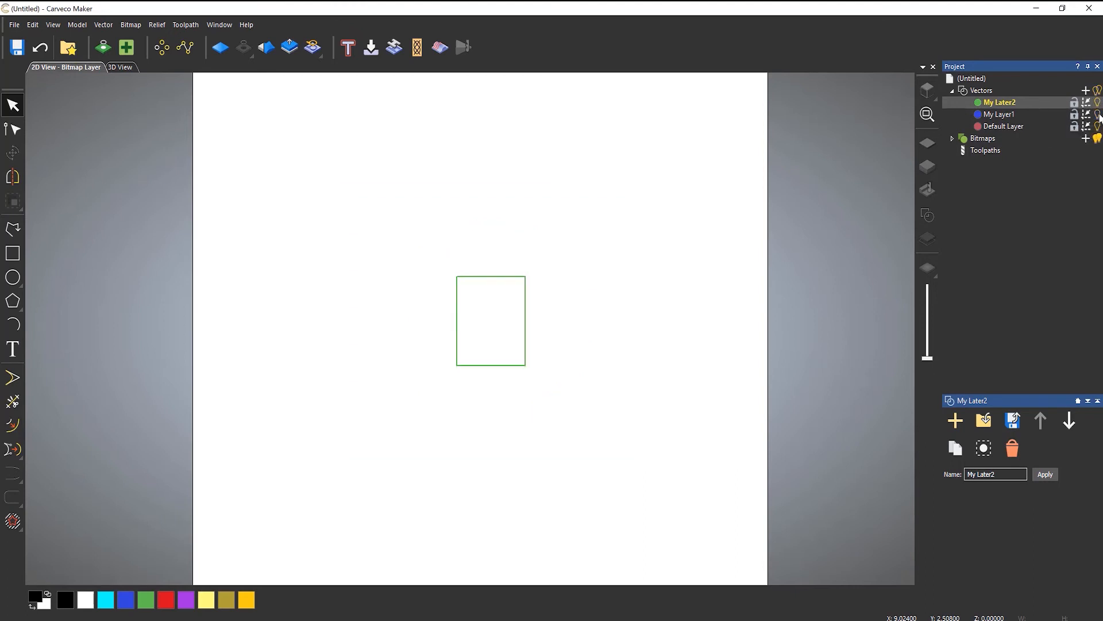
pyautogui.click(1098, 114)
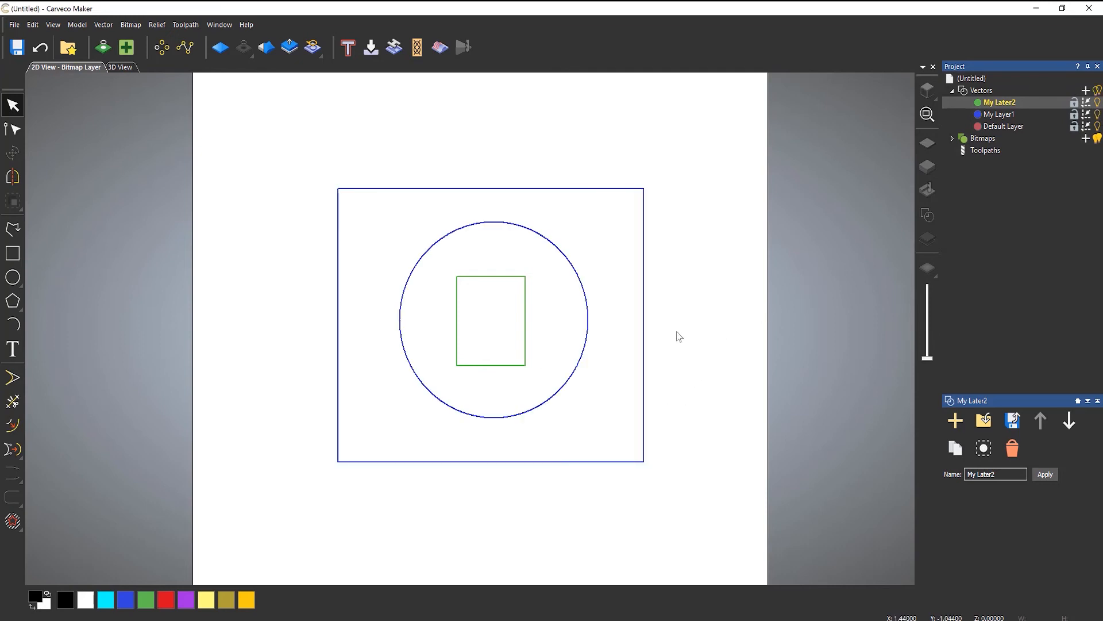
# Draw a horizontal line about 6.19 inches long above the outer rectangle on the Default Layer
pyautogui.click(1000, 127)
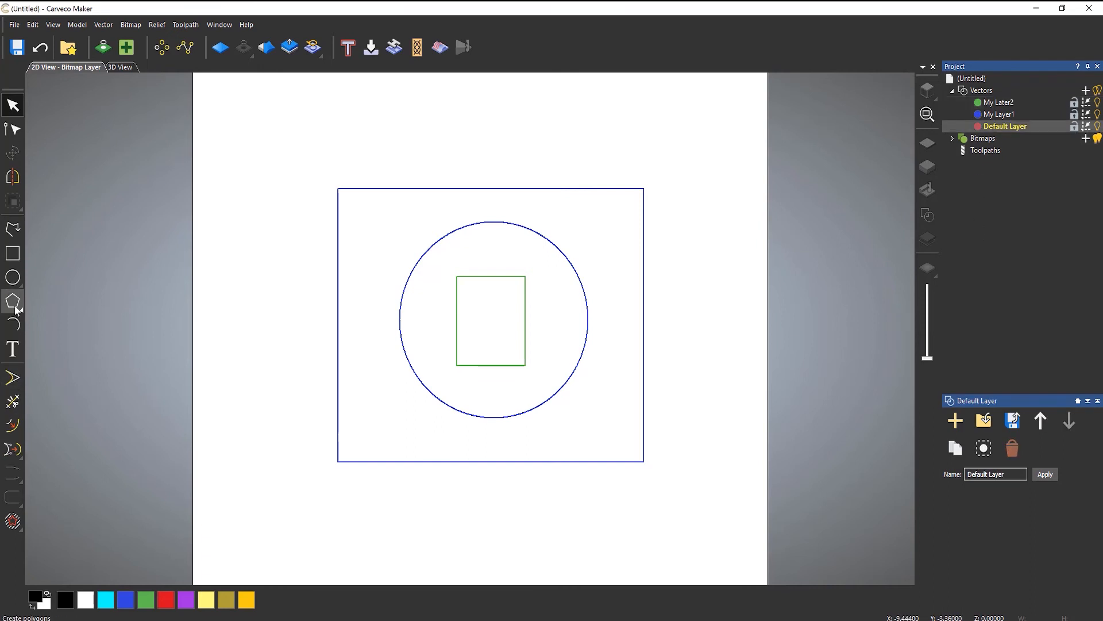
pyautogui.click(13, 228)
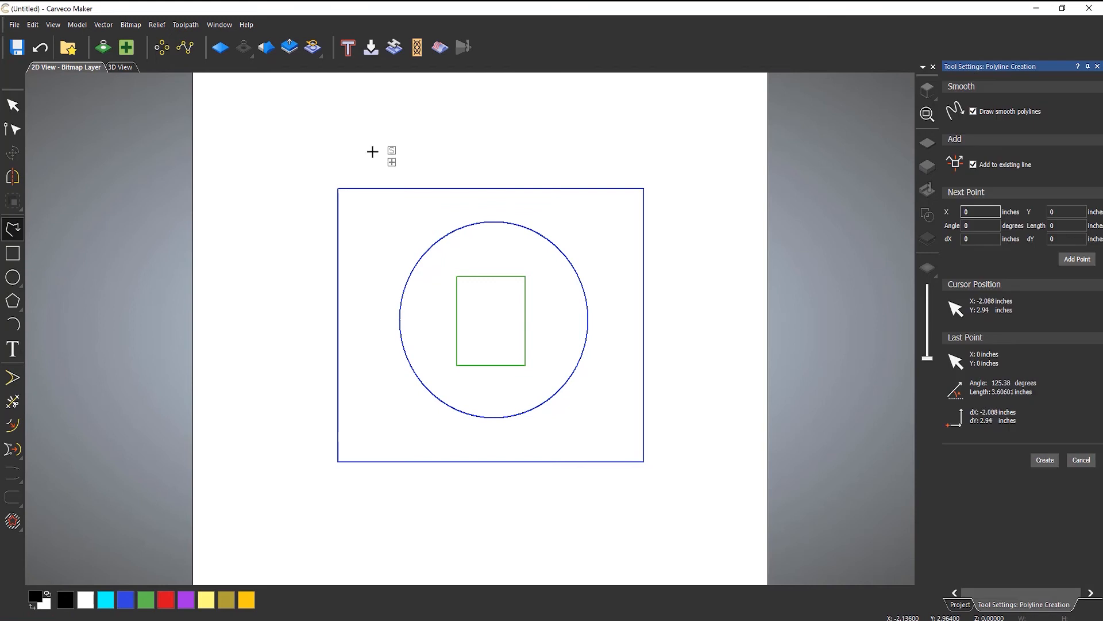
pyautogui.click(350, 138)
pyautogui.click(648, 137)
pyautogui.press('Escape')
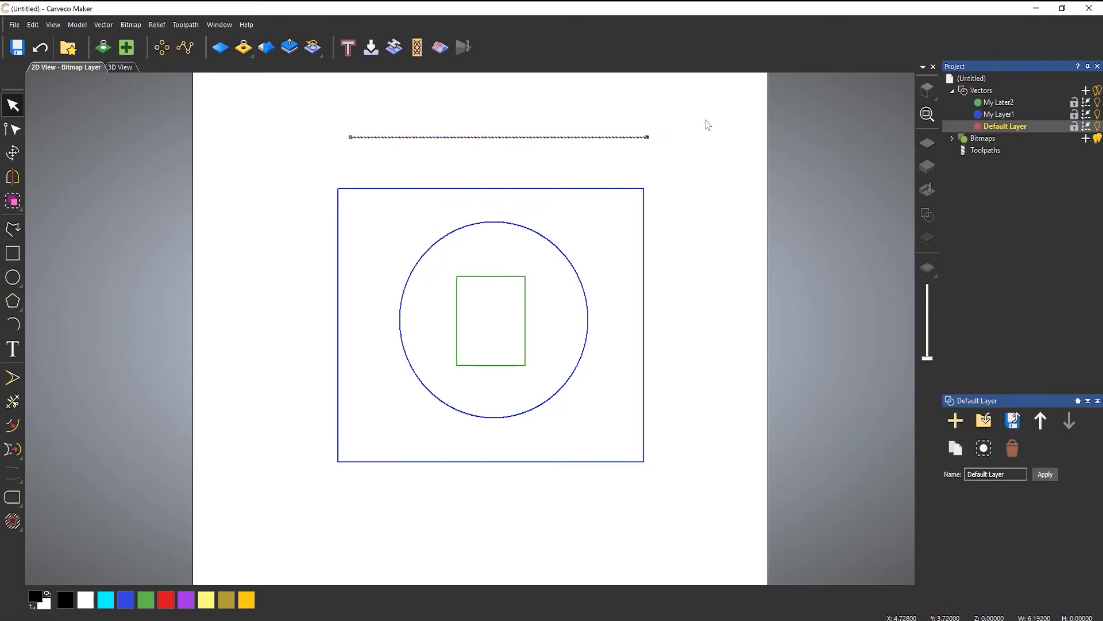
pyautogui.click(704, 210)
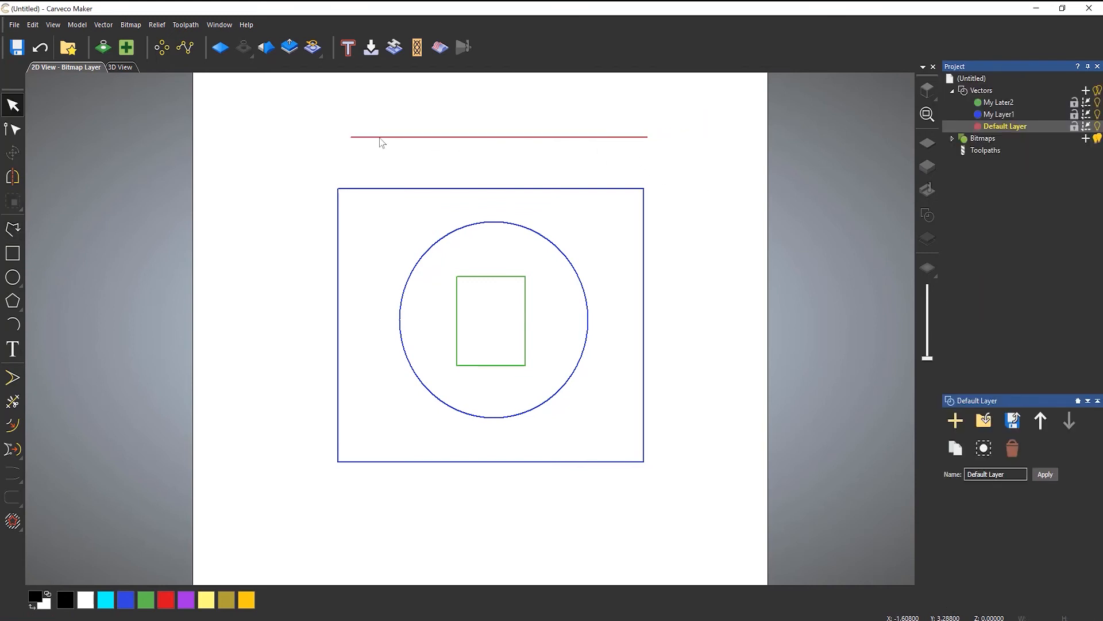
# Check each layer's contents by toggling the visibility of Default Layer, My Layer1 and My Later2, leaving all three switched on
pyautogui.click(1098, 127)
pyautogui.click(1098, 127)
pyautogui.click(1099, 127)
pyautogui.click(1098, 126)
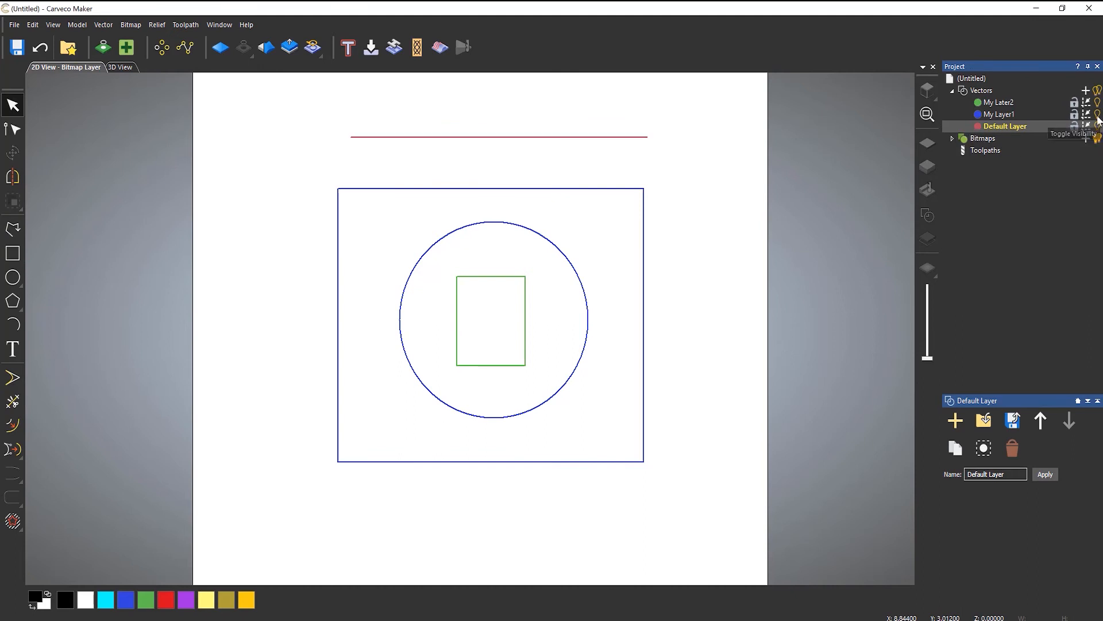
pyautogui.click(1098, 114)
pyautogui.click(1098, 115)
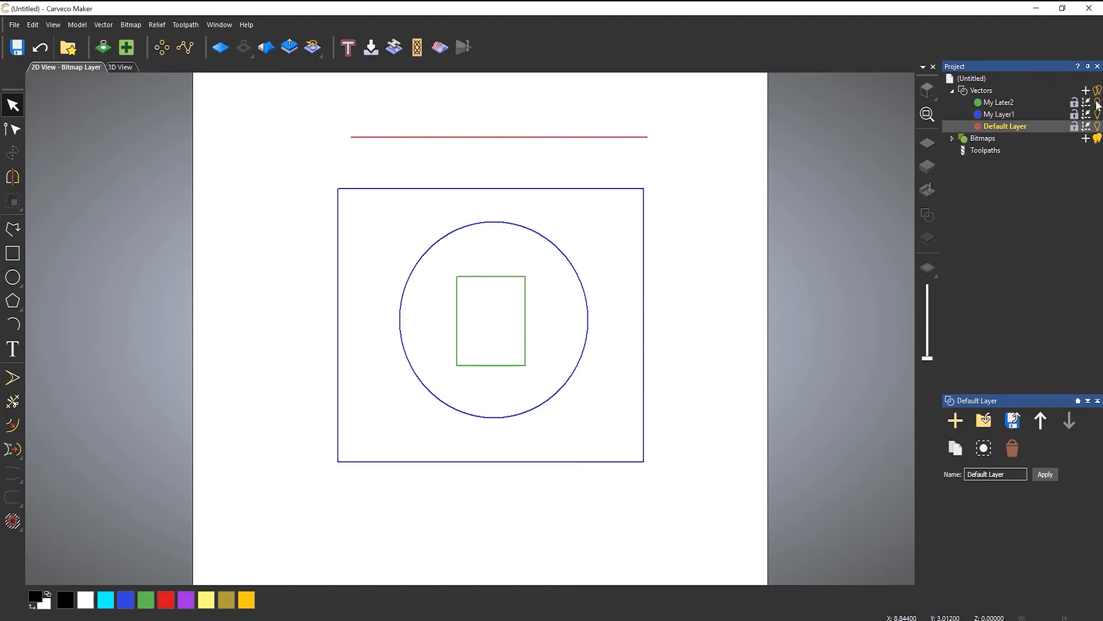
pyautogui.click(1098, 102)
pyautogui.click(1099, 103)
pyautogui.click(1099, 103)
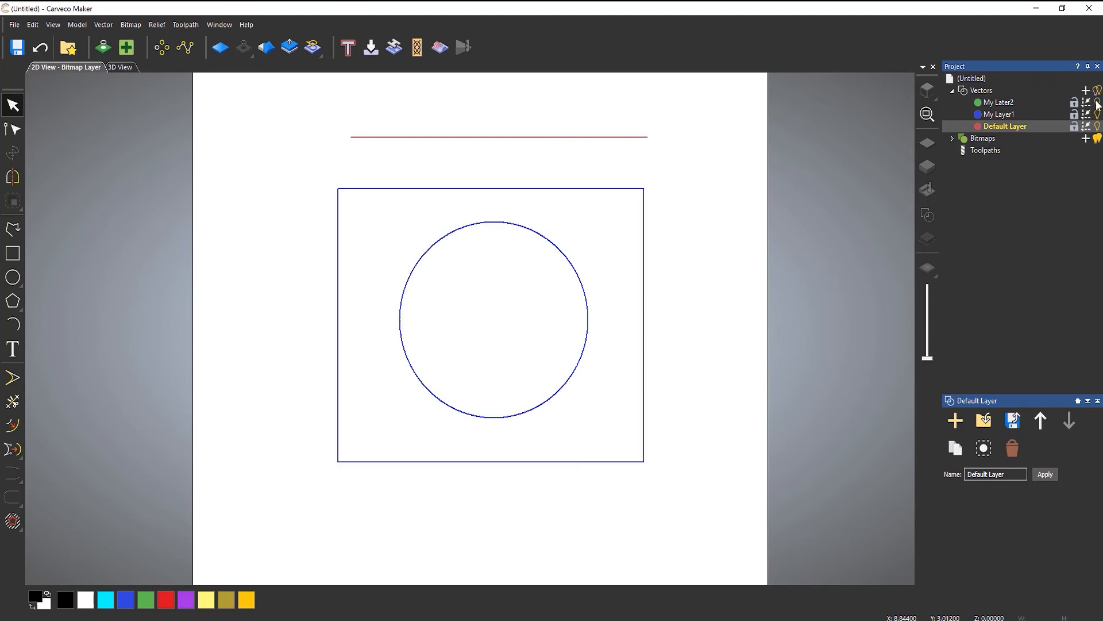
pyautogui.click(1098, 103)
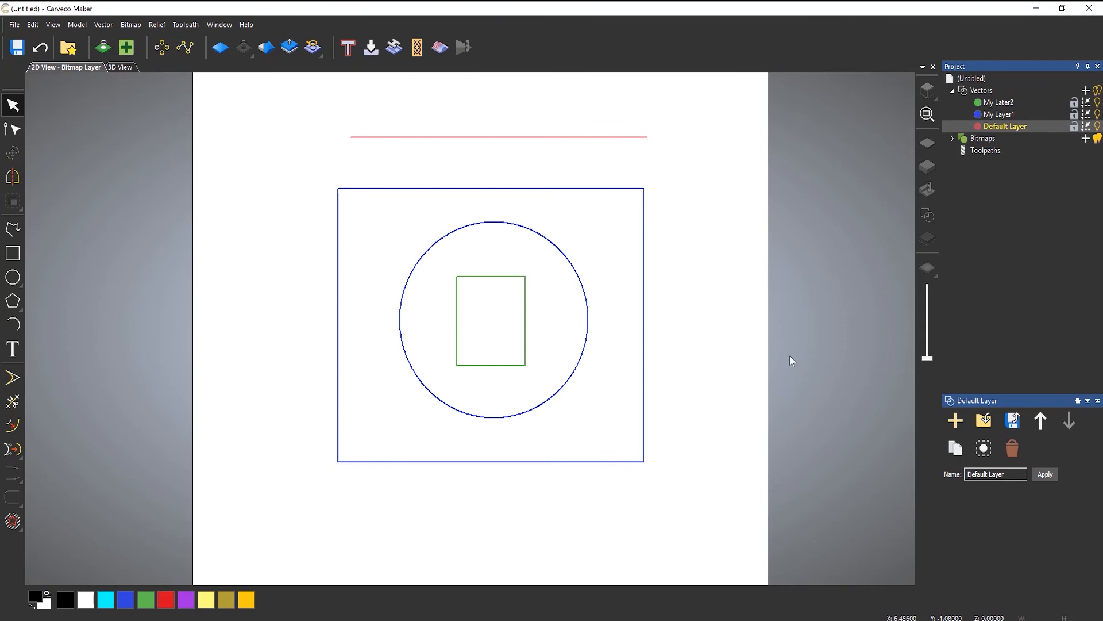
# Select all vectors on My Layer1 and open the 2D profiling toolpath settings for them
pyautogui.click(1000, 115)
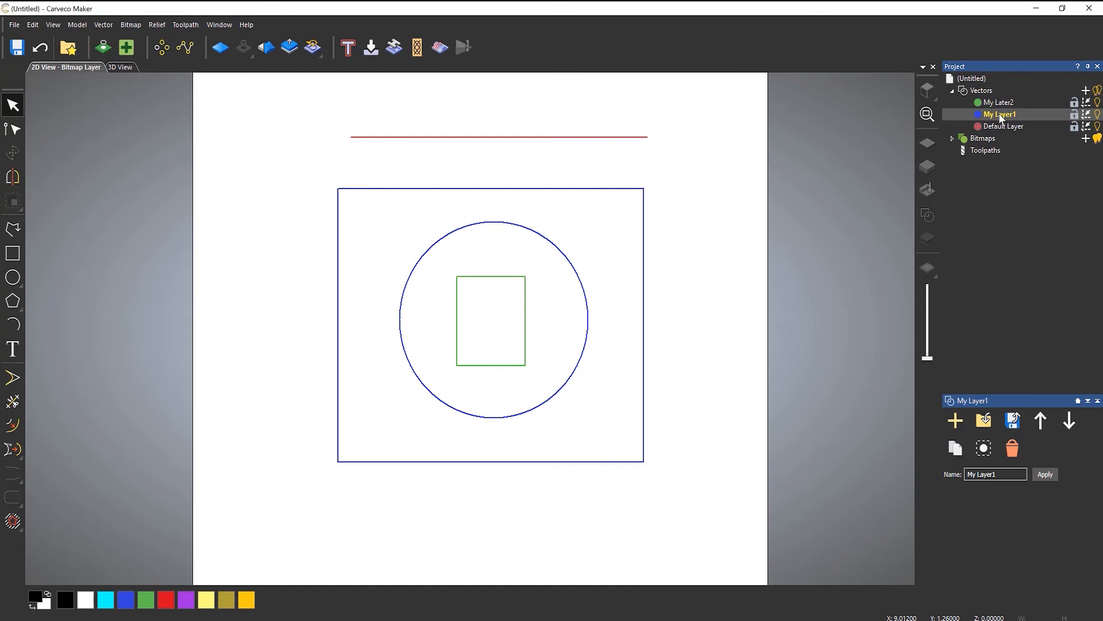
pyautogui.rightClick(1000, 117)
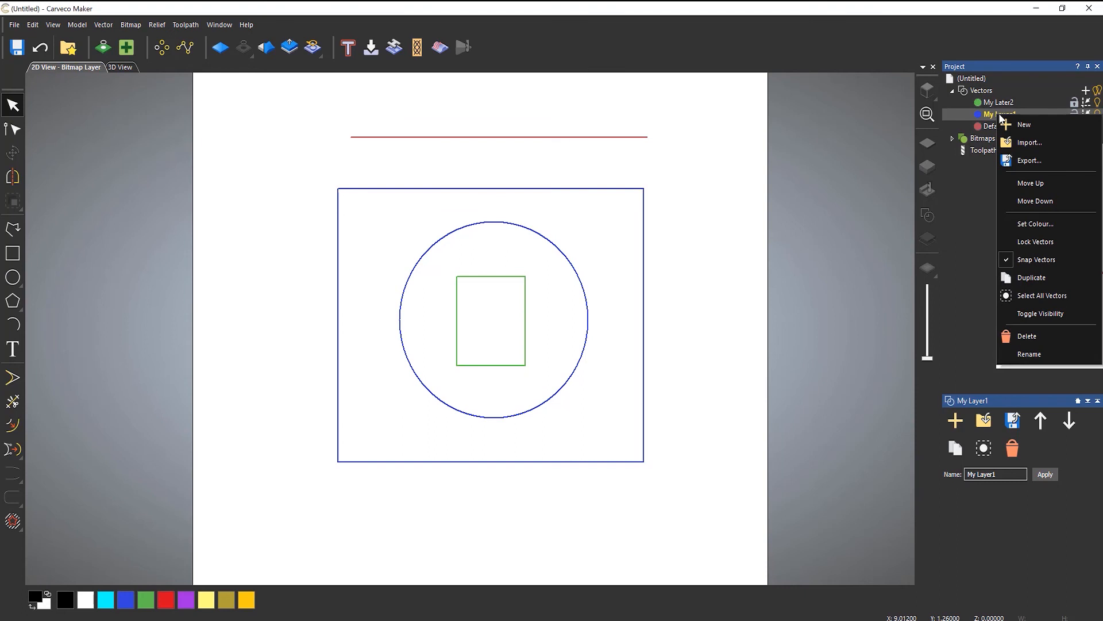
pyautogui.click(1029, 294)
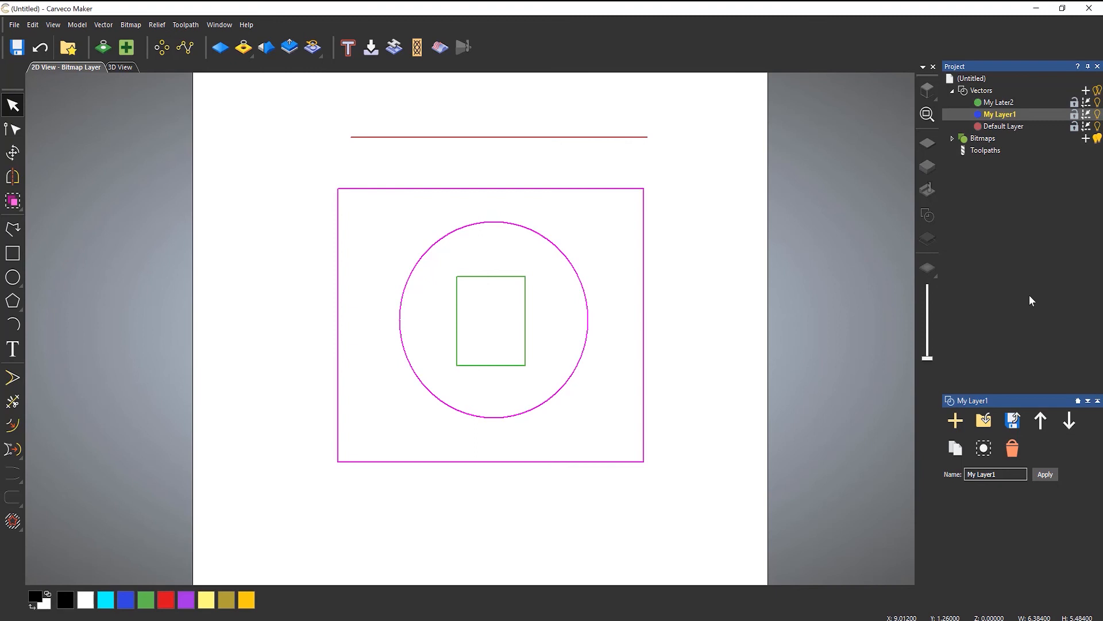
pyautogui.click(988, 152)
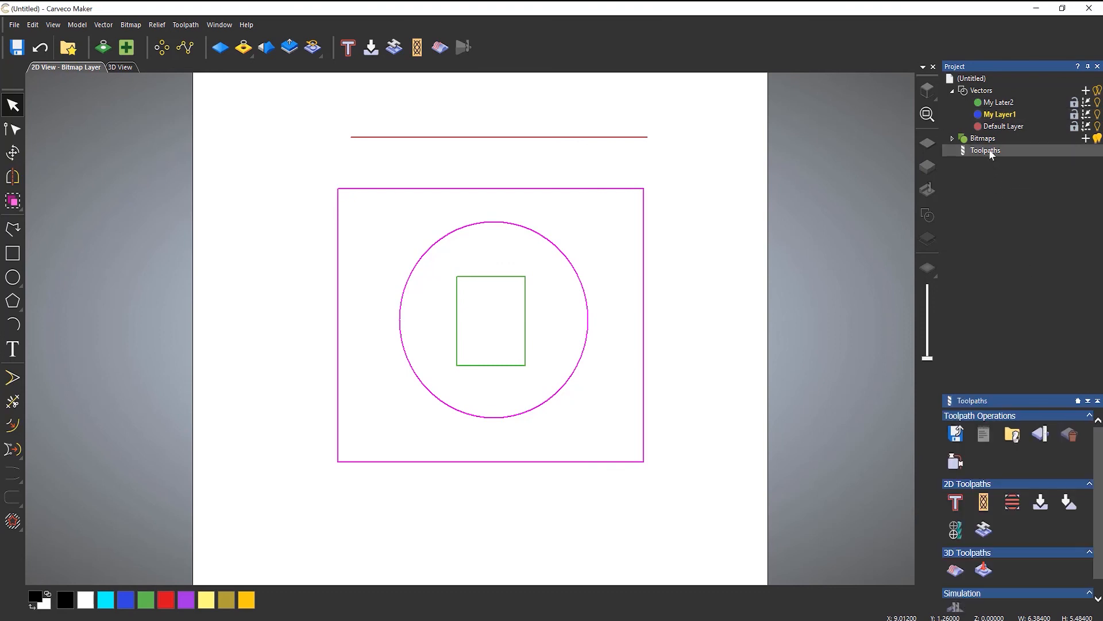
pyautogui.click(960, 509)
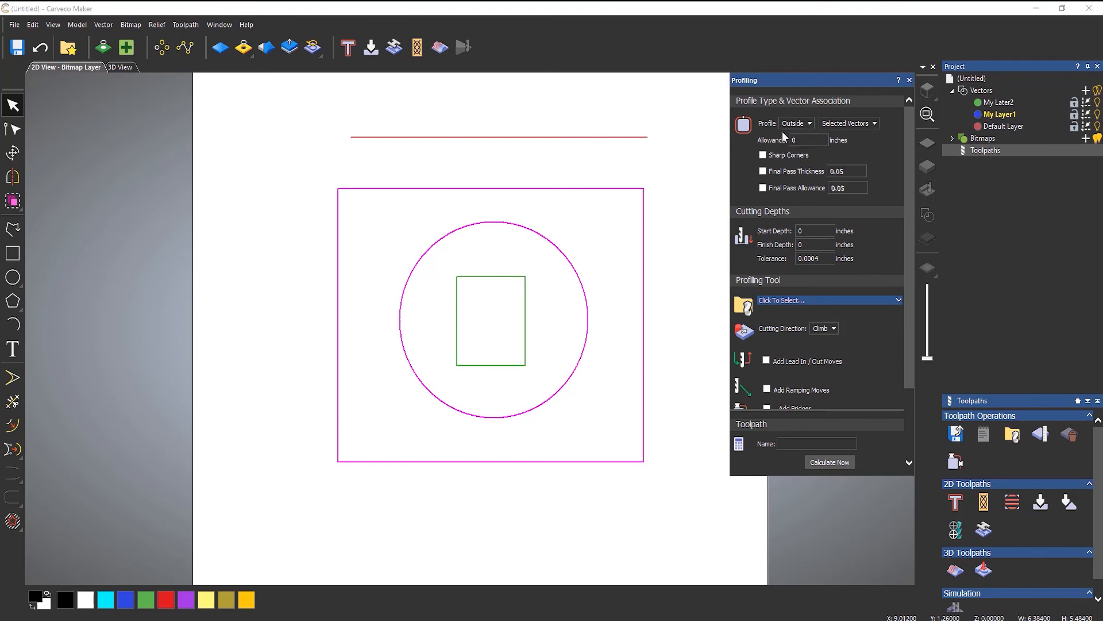
# Clear the vector selection, associate the profile with My Layer1 instead of Selected Vectors, and close Profiling without calculating
pyautogui.click(572, 239)
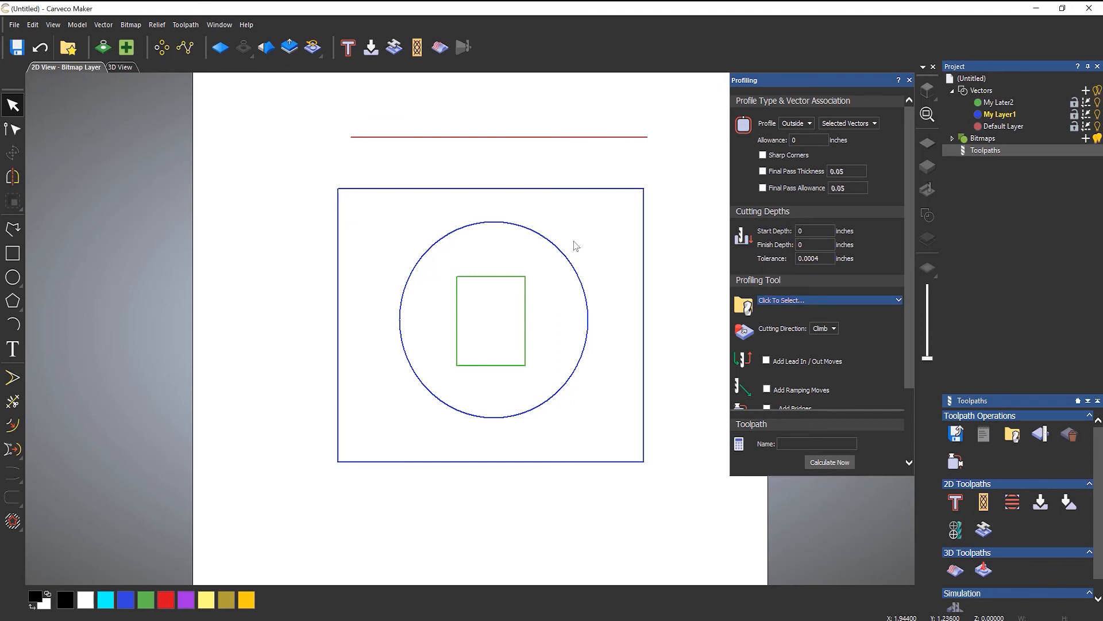
pyautogui.click(1003, 126)
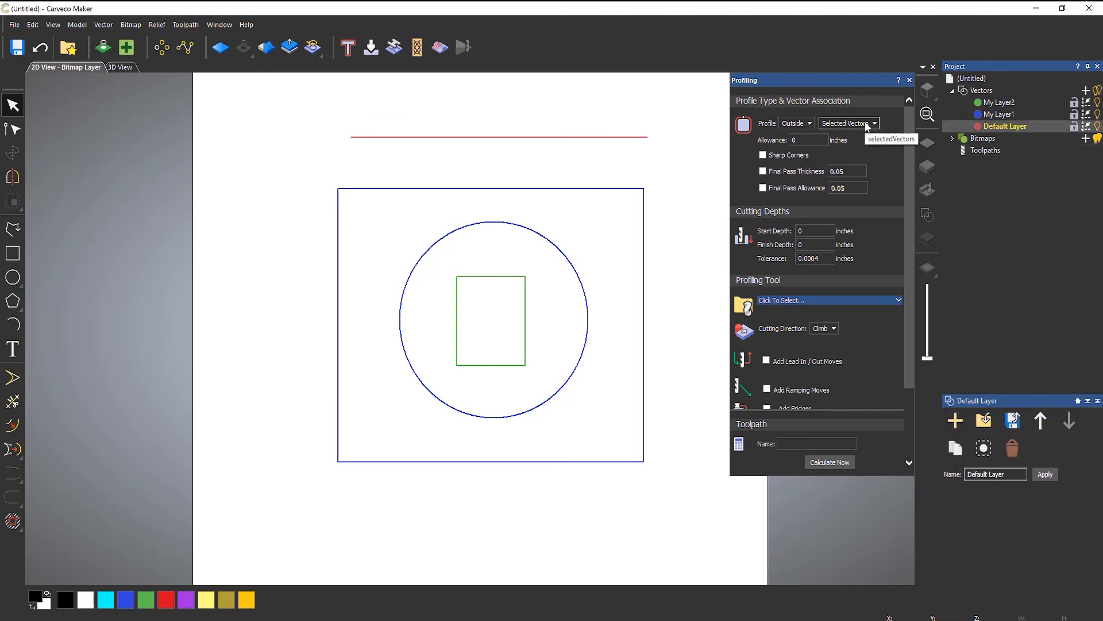
pyautogui.click(876, 123)
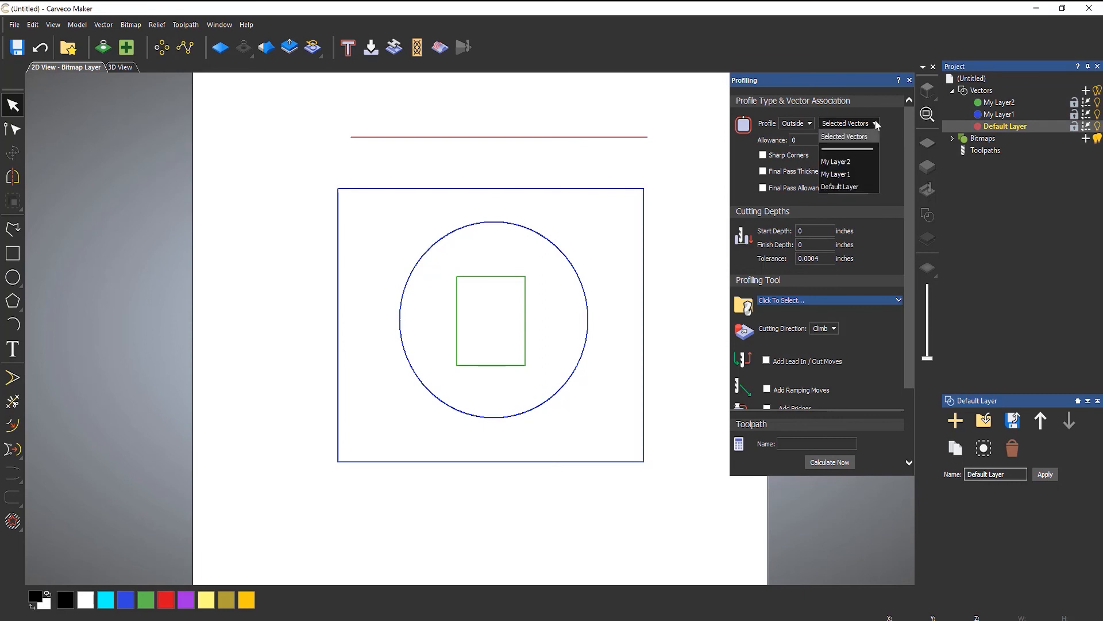
pyautogui.click(843, 174)
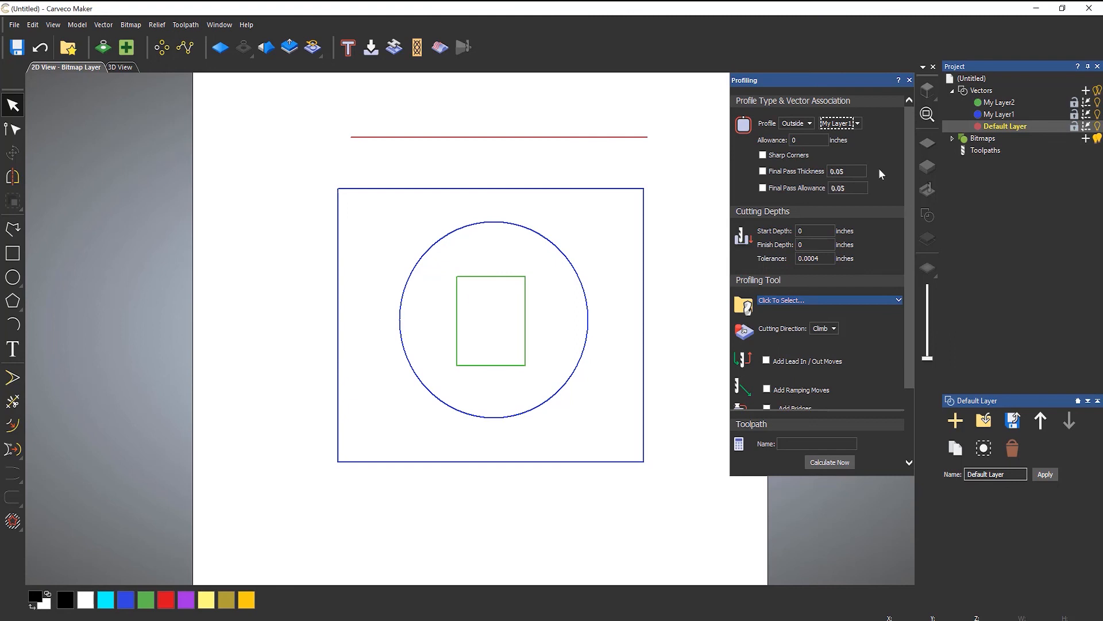
pyautogui.click(910, 81)
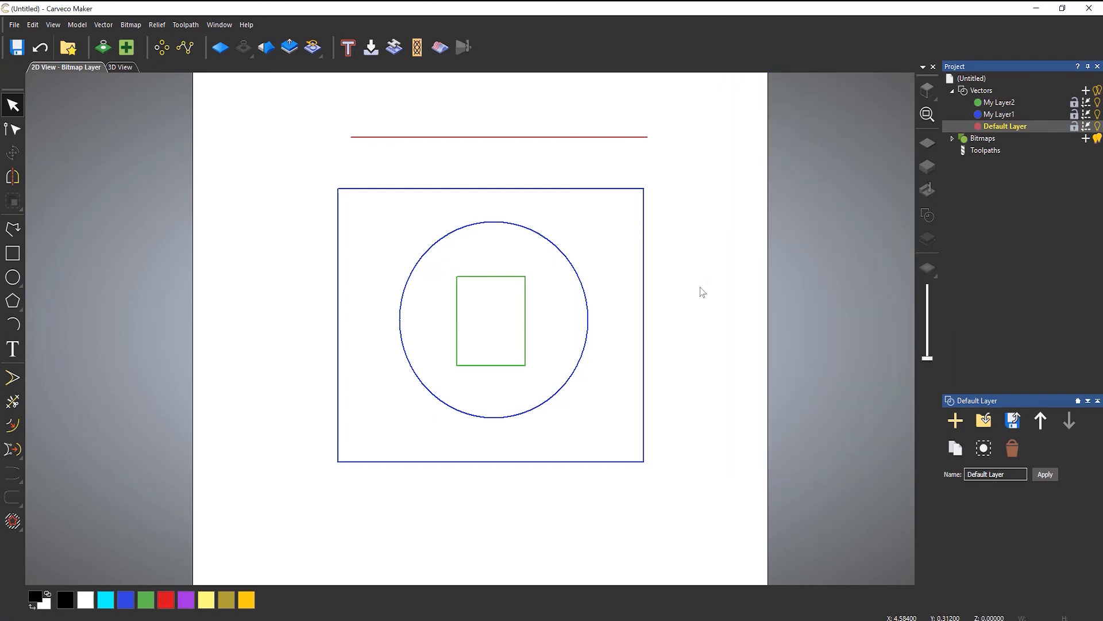